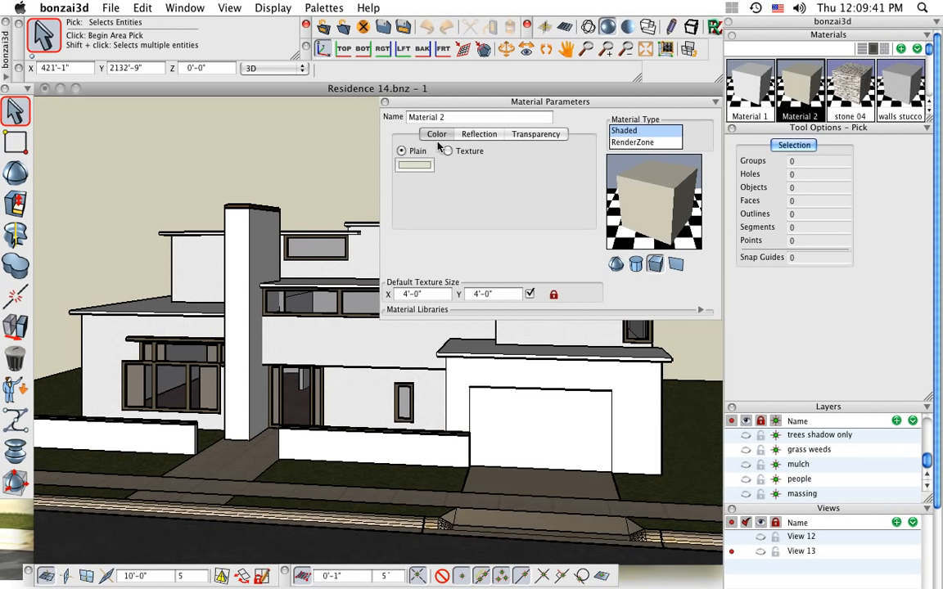
# Check Material 2's reflection and transparency settings, and redefine it with the Stone 03 material from the Stone library
pyautogui.click(479, 135)
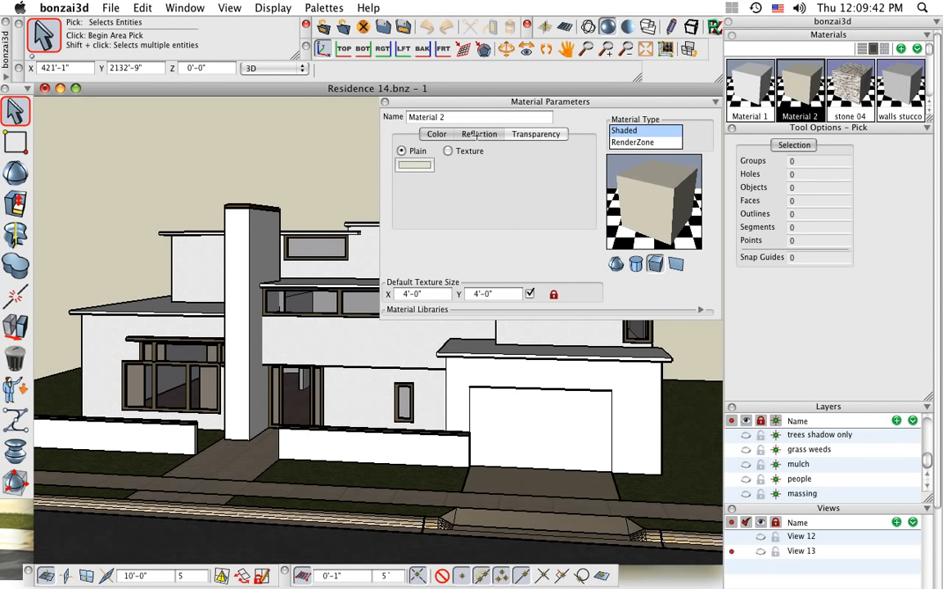
pyautogui.click(539, 135)
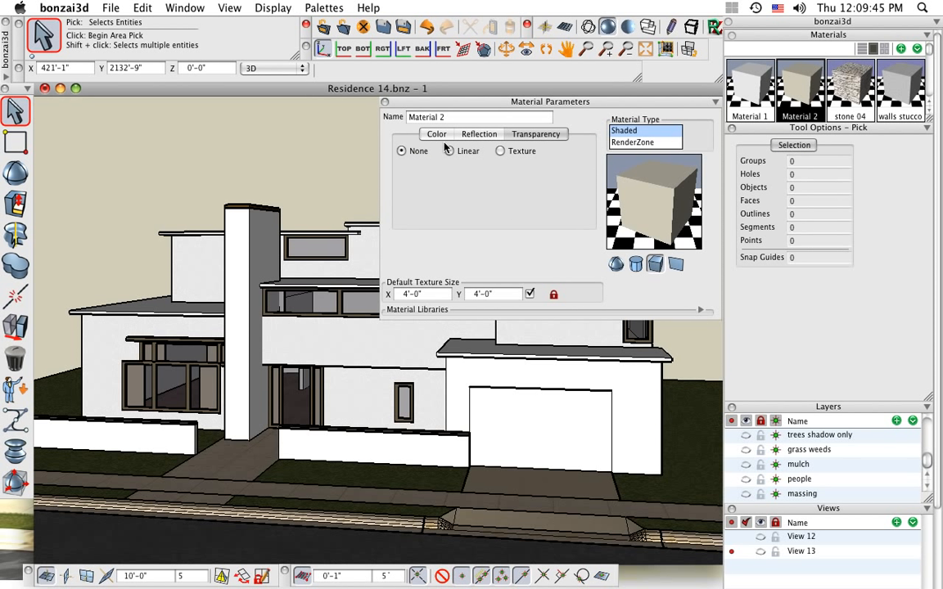
pyautogui.click(438, 136)
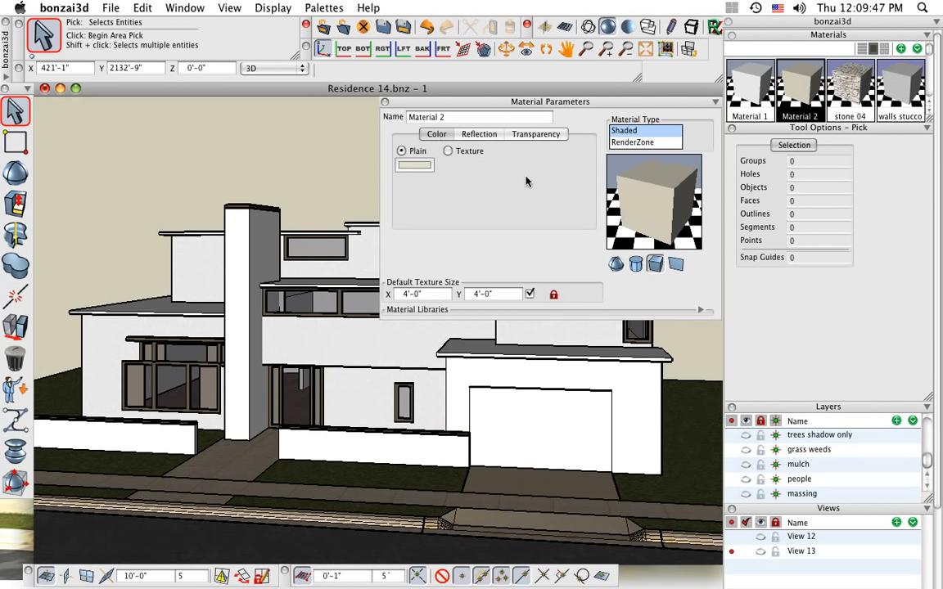
pyautogui.click(700, 311)
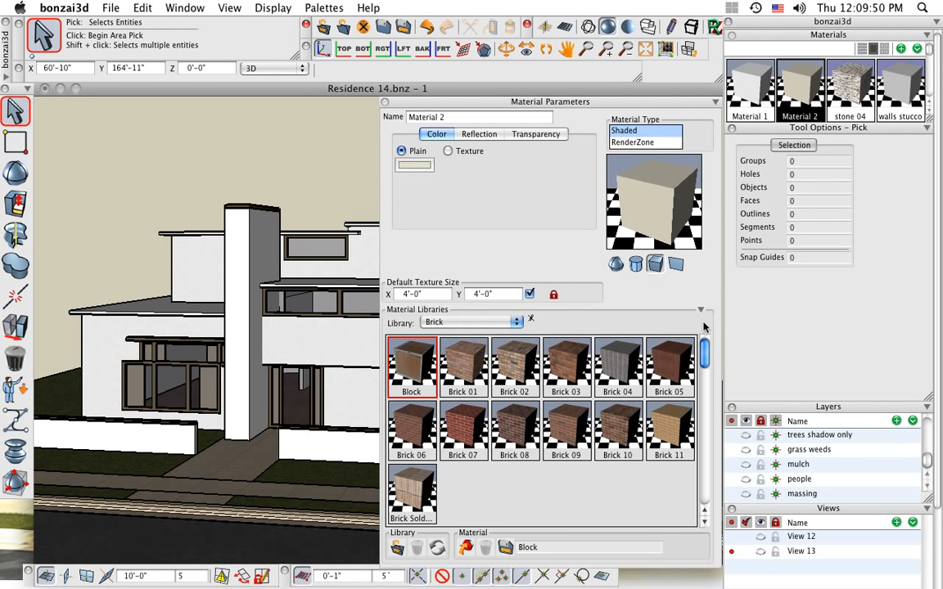
pyautogui.click(481, 322)
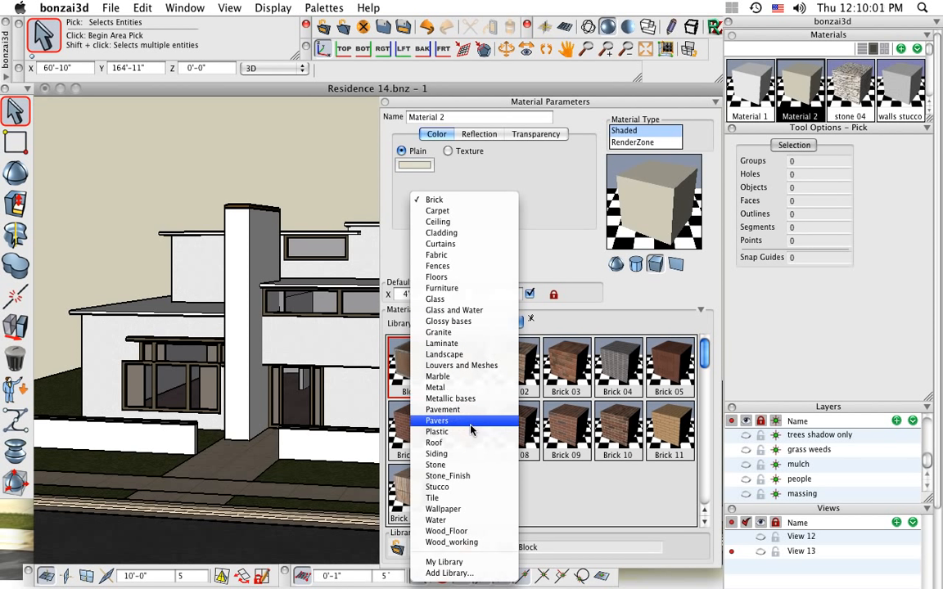
pyautogui.click(468, 466)
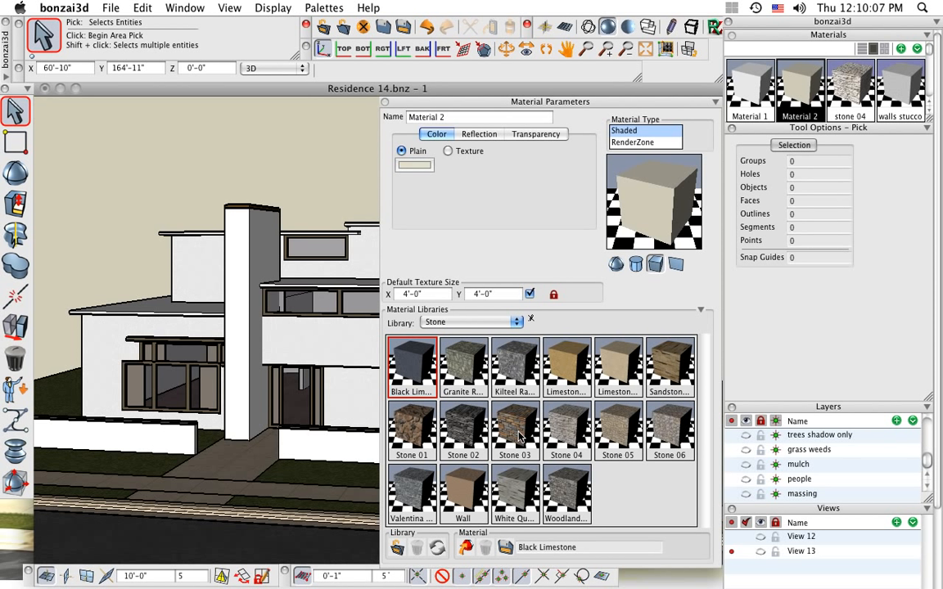
pyautogui.moveTo(517, 436); pyautogui.dragTo(659, 204)
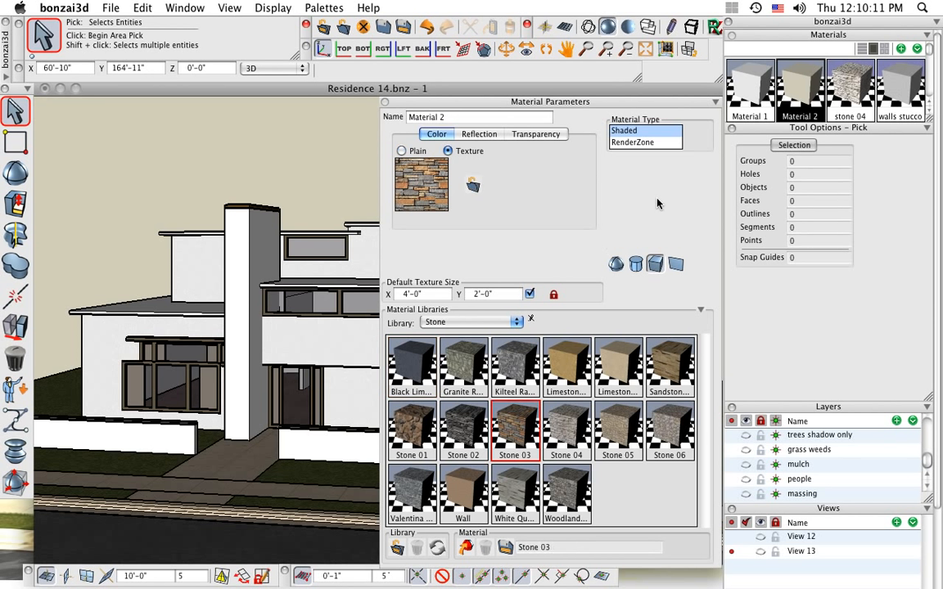
pyautogui.click(701, 312)
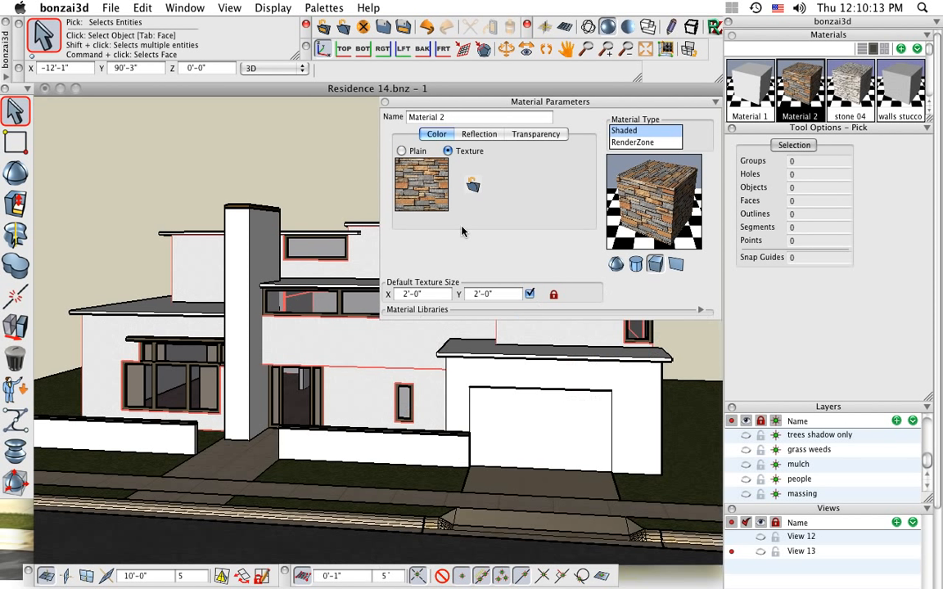
pyautogui.click(385, 103)
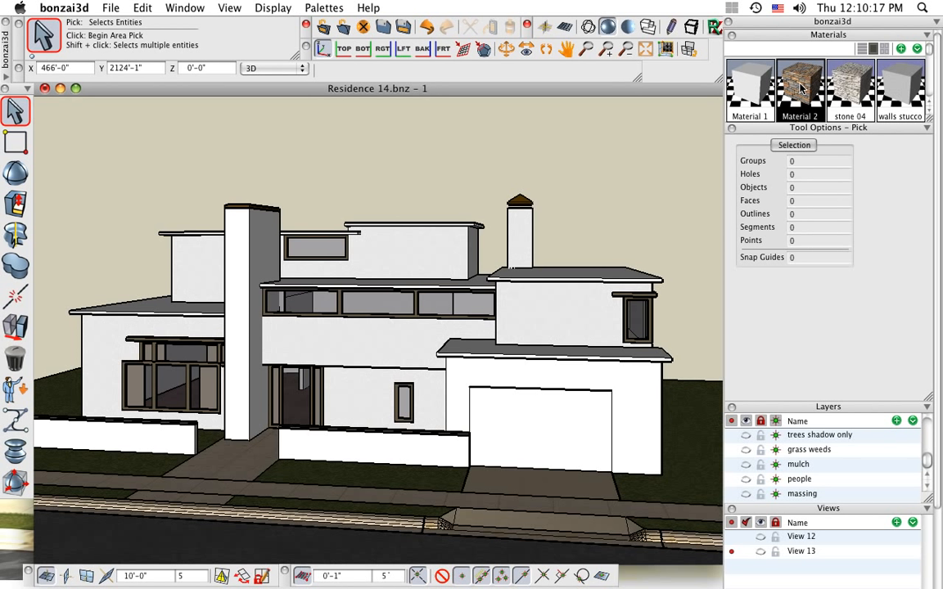
# Apply Material 2 to the tall front chimney and stone 04 to both low garden walls
pyautogui.moveTo(802, 87); pyautogui.dragTo(246, 277)
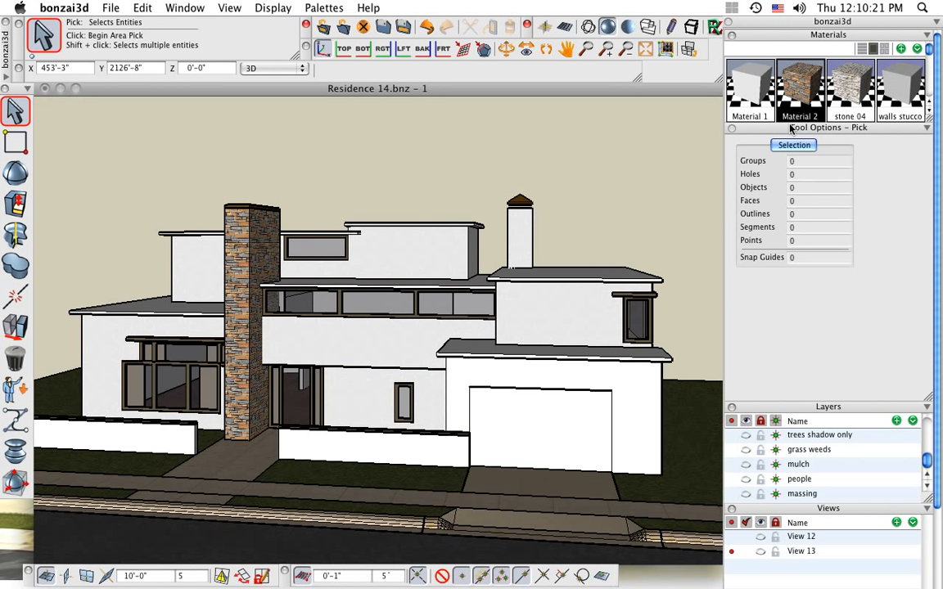
pyautogui.moveTo(849, 95); pyautogui.dragTo(161, 438)
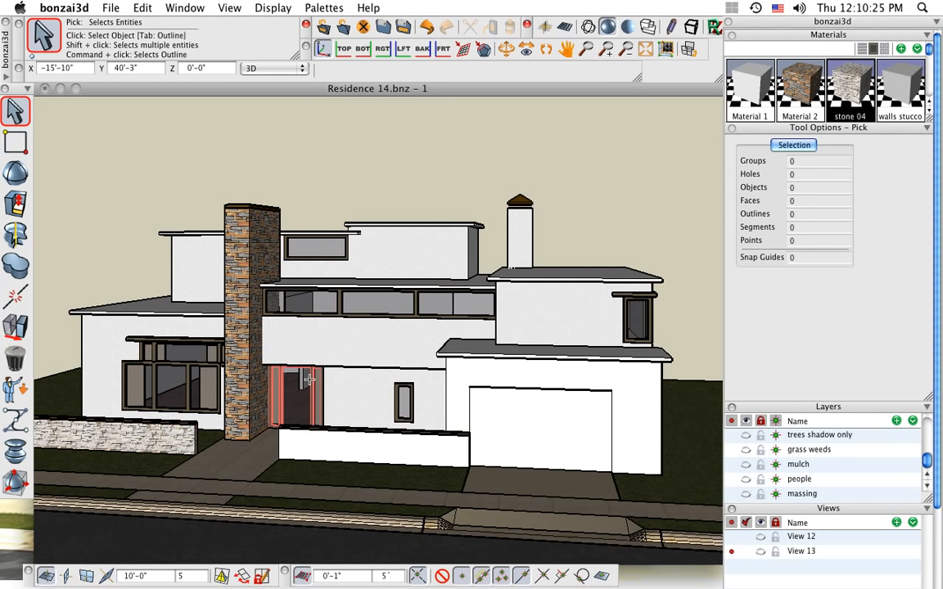
pyautogui.moveTo(857, 85); pyautogui.dragTo(385, 442)
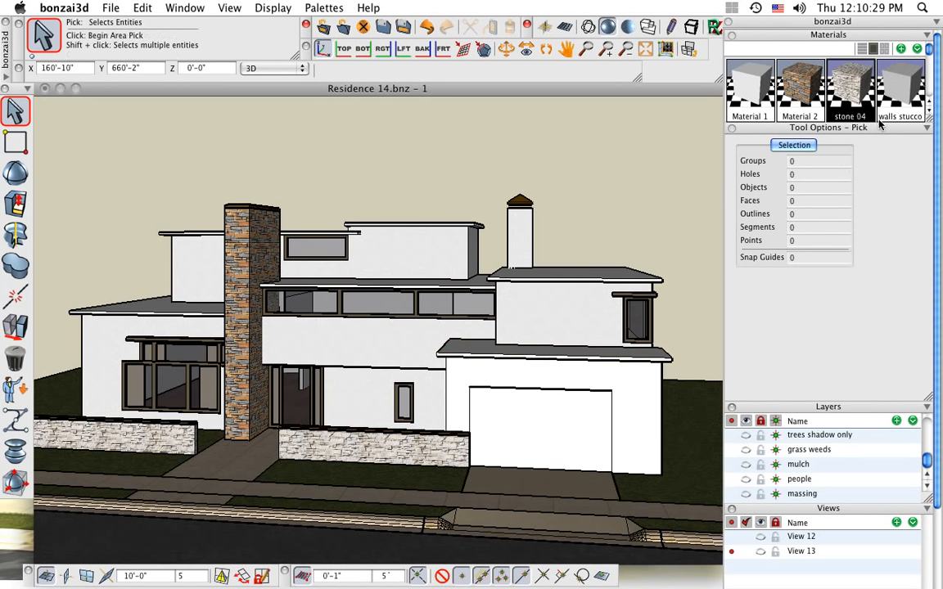
# Apply walls stucco to the main house walls, inspect the texture up close, and restore View 13
pyautogui.moveTo(899, 97); pyautogui.dragTo(379, 344)
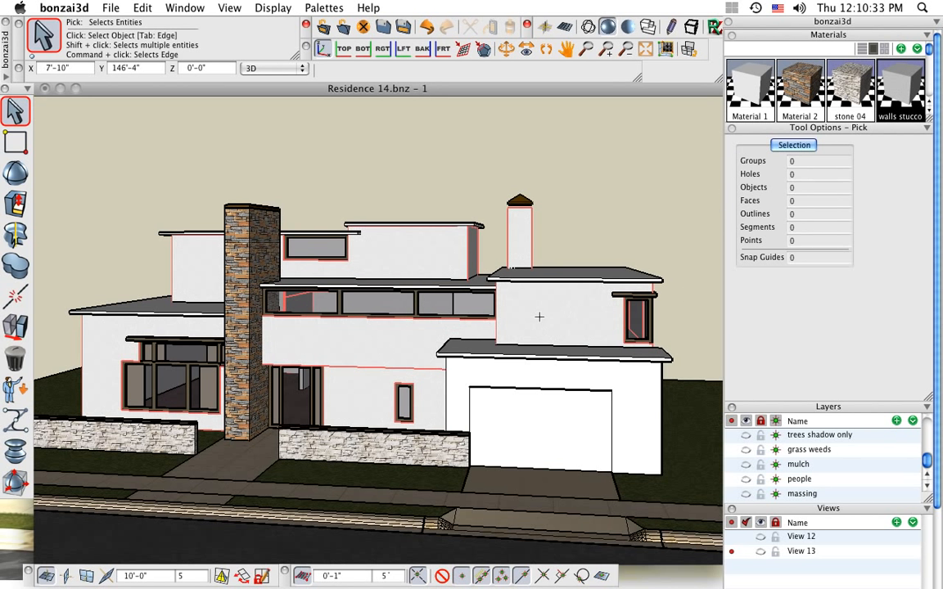
pyautogui.scroll(2, 372, 351)
pyautogui.scroll(8, 373, 352)
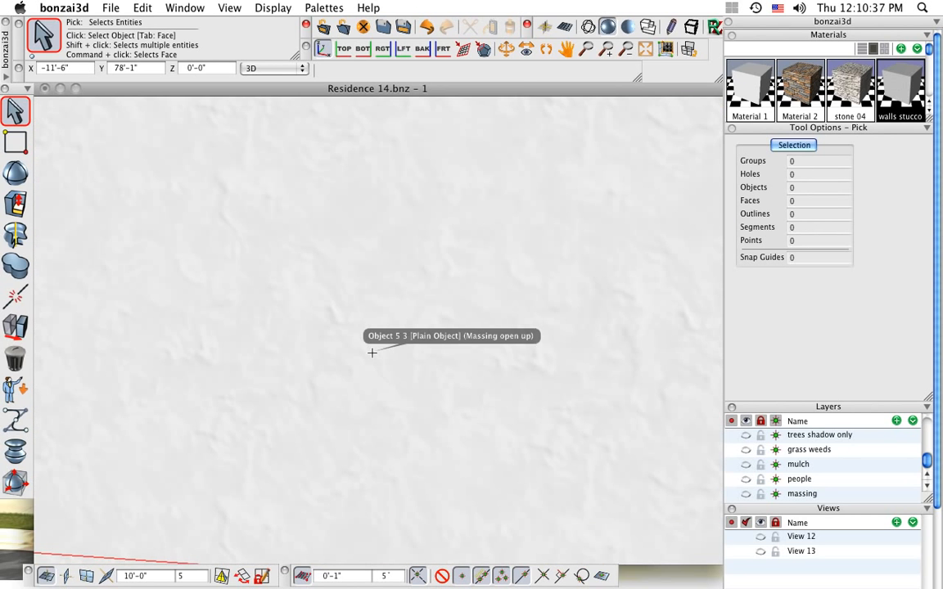
pyautogui.scroll(-8, 372, 353)
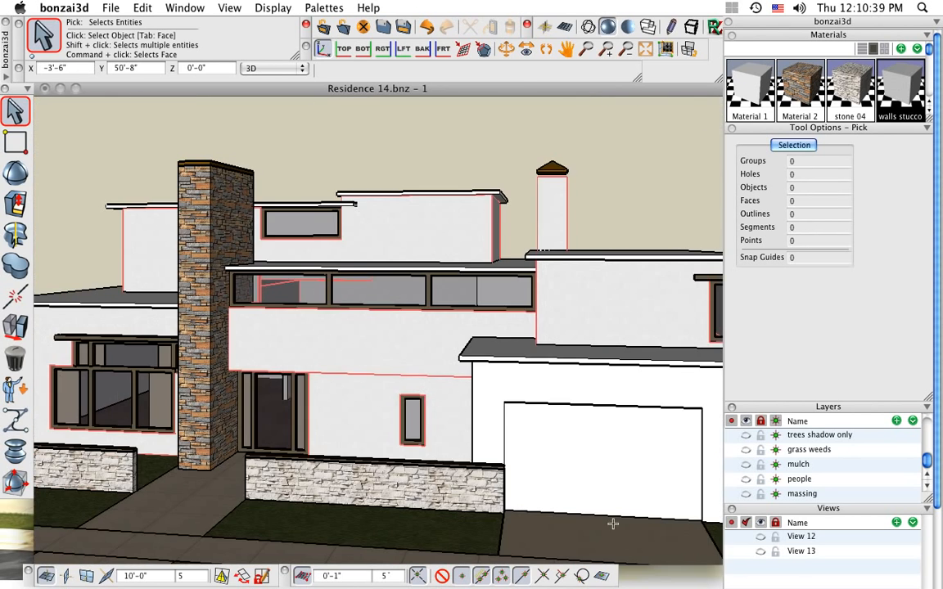
pyautogui.click(730, 555)
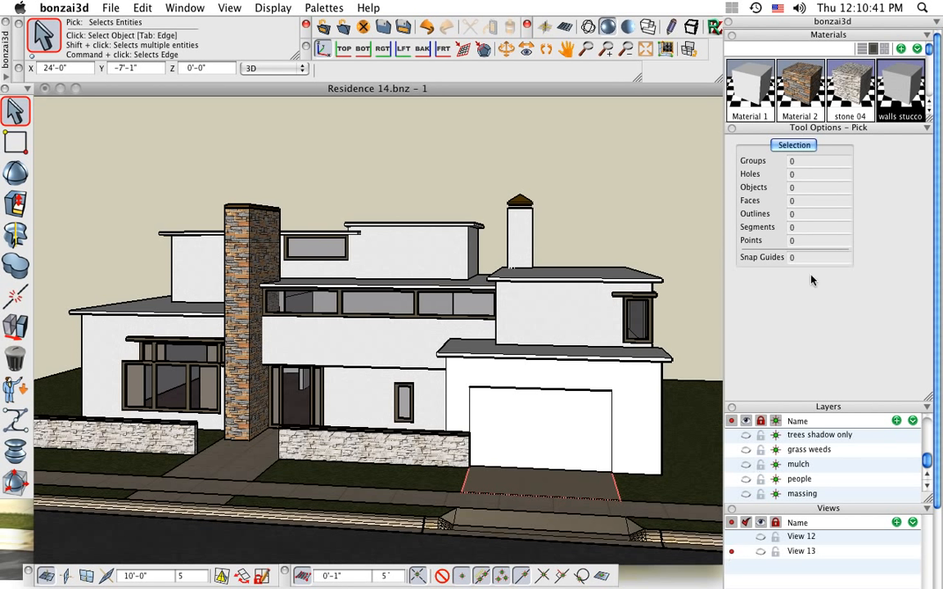
# Review the wood planks material's color map options and apply the material to the garage walls and door
pyautogui.scroll(-1, 775, 100)
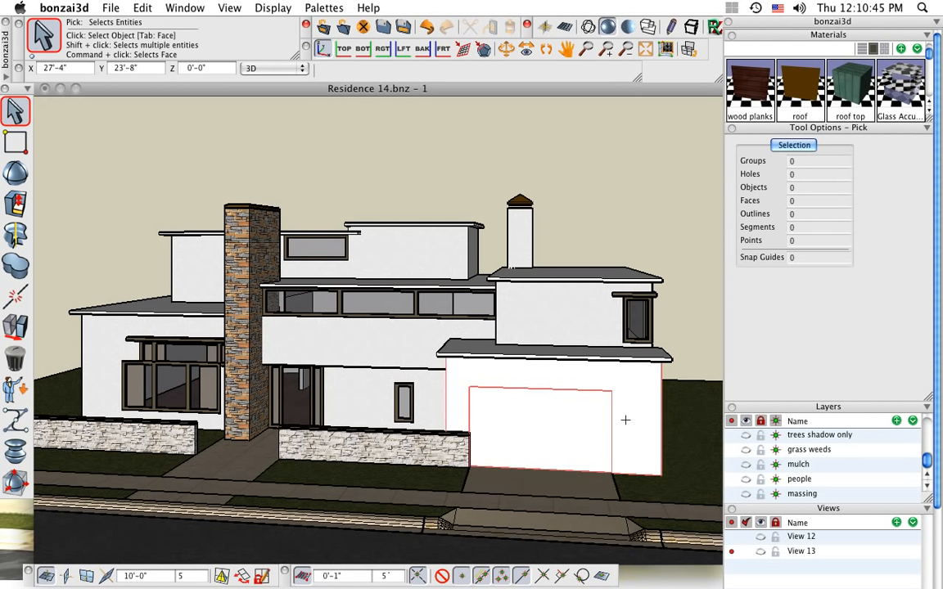
pyautogui.doubleClick(748, 96)
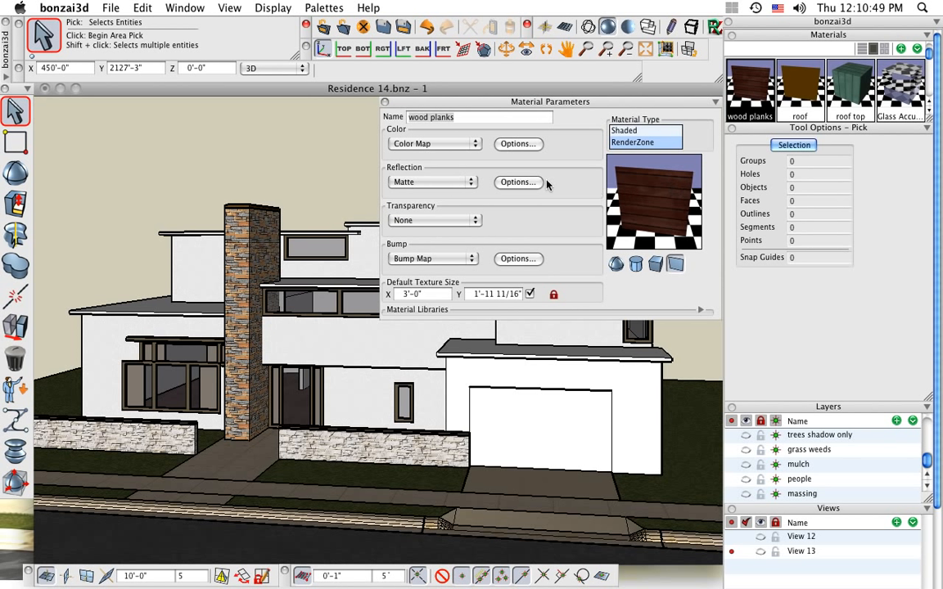
pyautogui.click(518, 145)
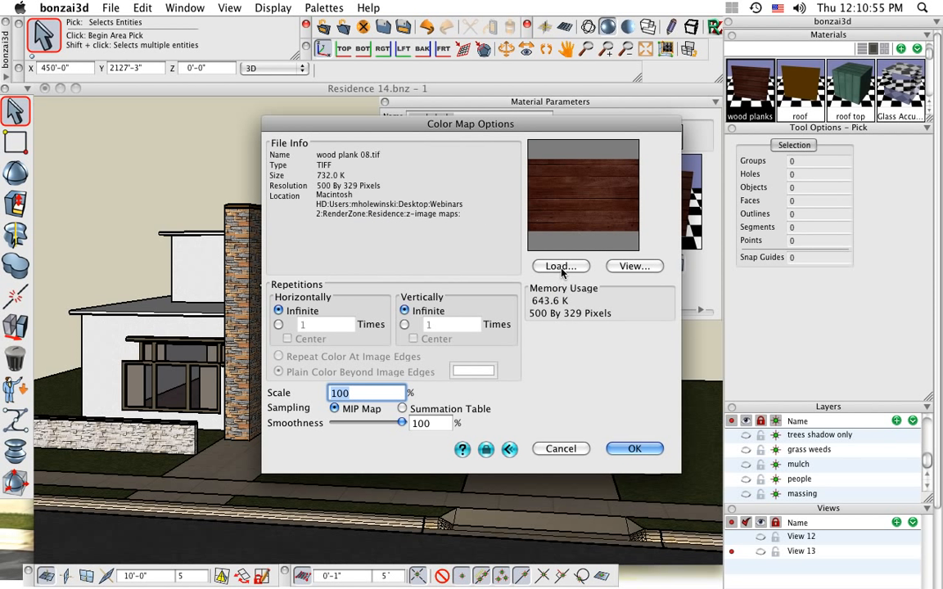
pyautogui.click(635, 449)
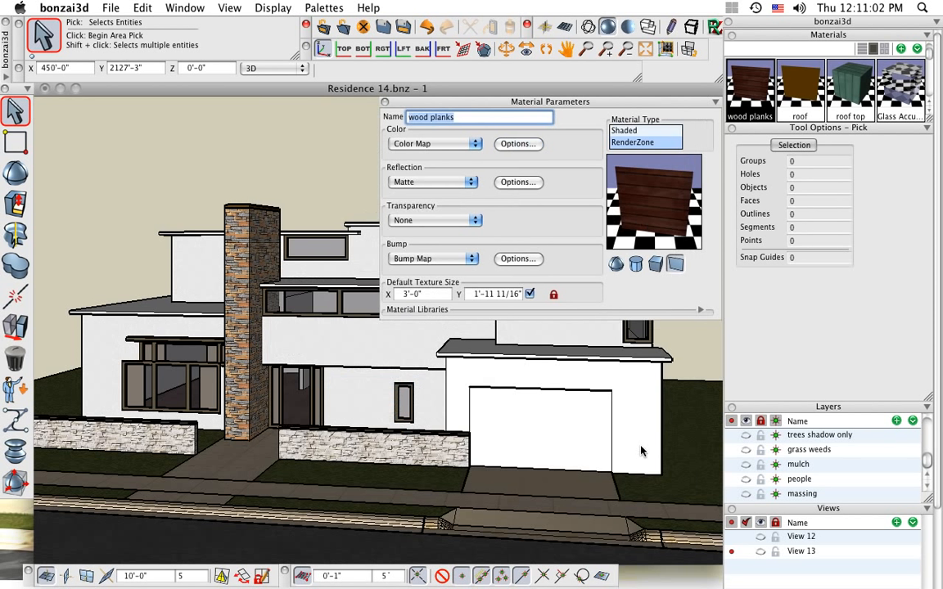
pyautogui.click(384, 103)
pyautogui.moveTo(749, 89); pyautogui.dragTo(639, 403)
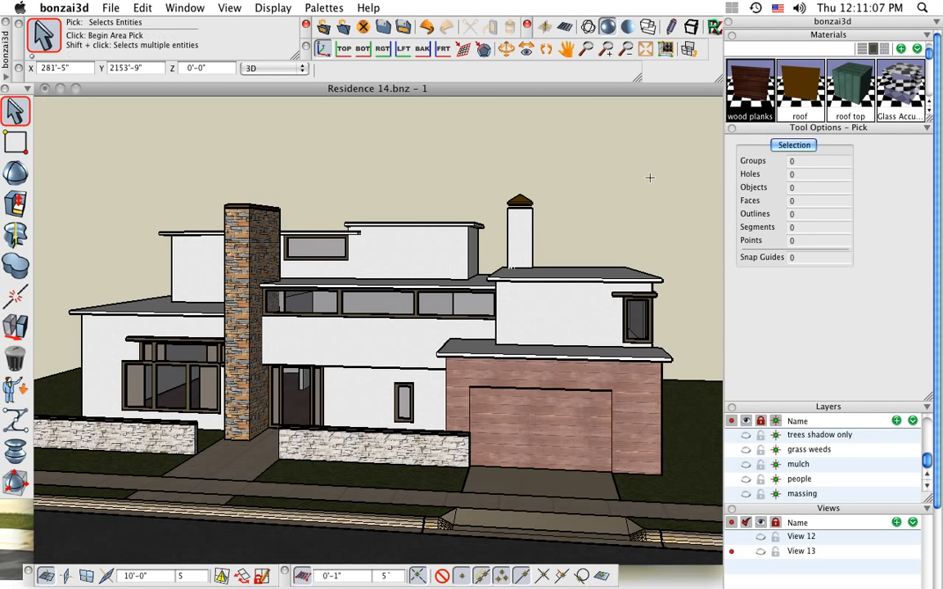
# Apply the roof material to the garage roof and the large roof above it
pyautogui.moveTo(590, 271); pyautogui.dragTo(805, 89, button='middle')
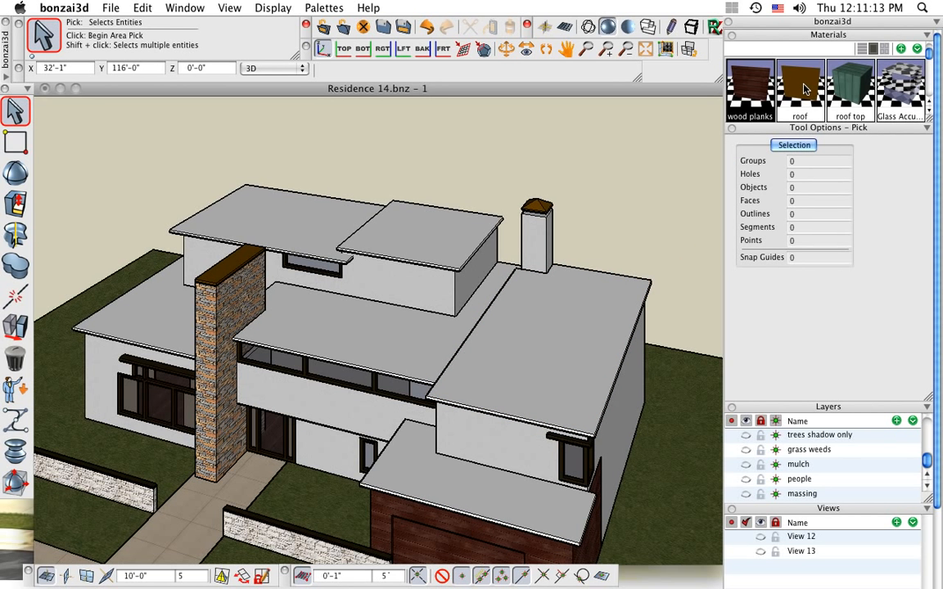
pyautogui.moveTo(805, 88); pyautogui.dragTo(440, 473)
pyautogui.moveTo(800, 88); pyautogui.dragTo(820, 98)
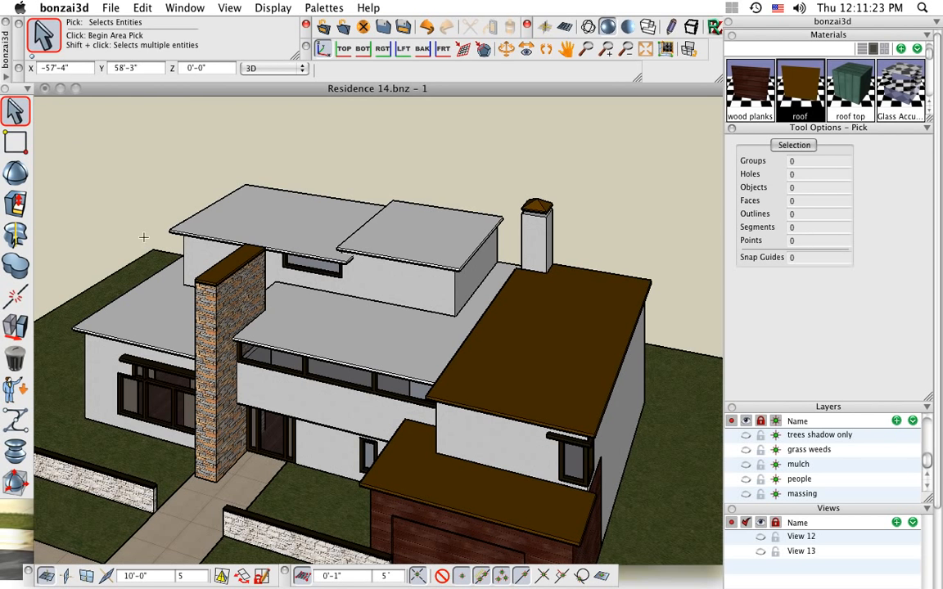
# Select the four remaining gray roofs, paint them together with the roof material, and clear the selection
pyautogui.click(154, 302)
pyautogui.keyDown('shift'); pyautogui.click(285, 218); pyautogui.keyUp('shift')
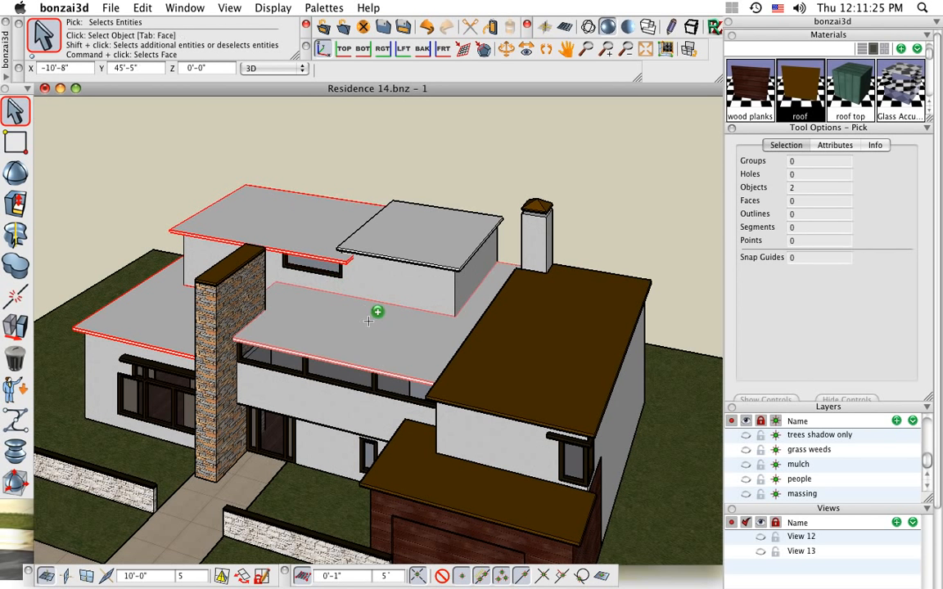
pyautogui.keyDown('shift'); pyautogui.click(368, 321); pyautogui.keyUp('shift')
pyautogui.keyDown('shift'); pyautogui.click(385, 215); pyautogui.keyUp('shift')
pyautogui.moveTo(17, 360)
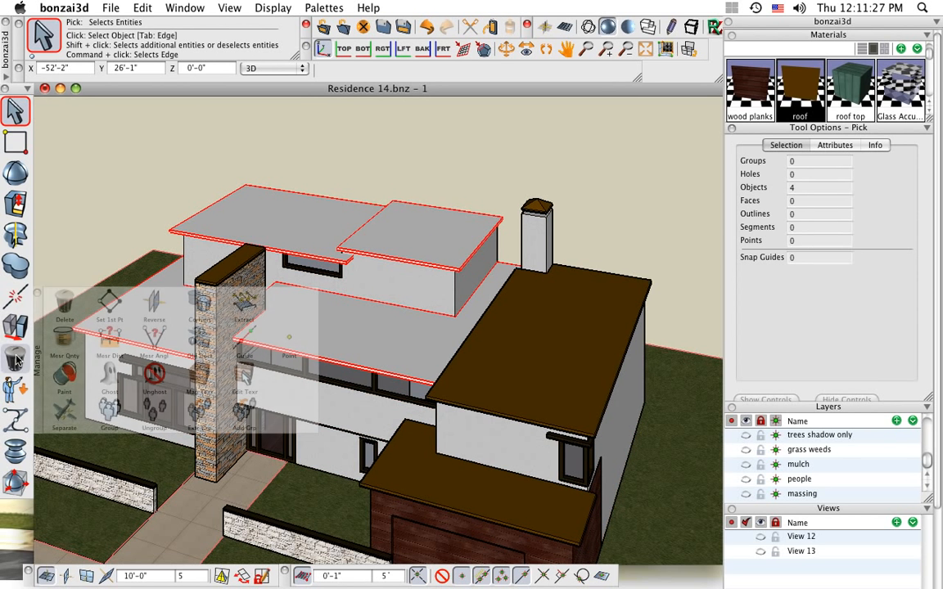
pyautogui.click(66, 374)
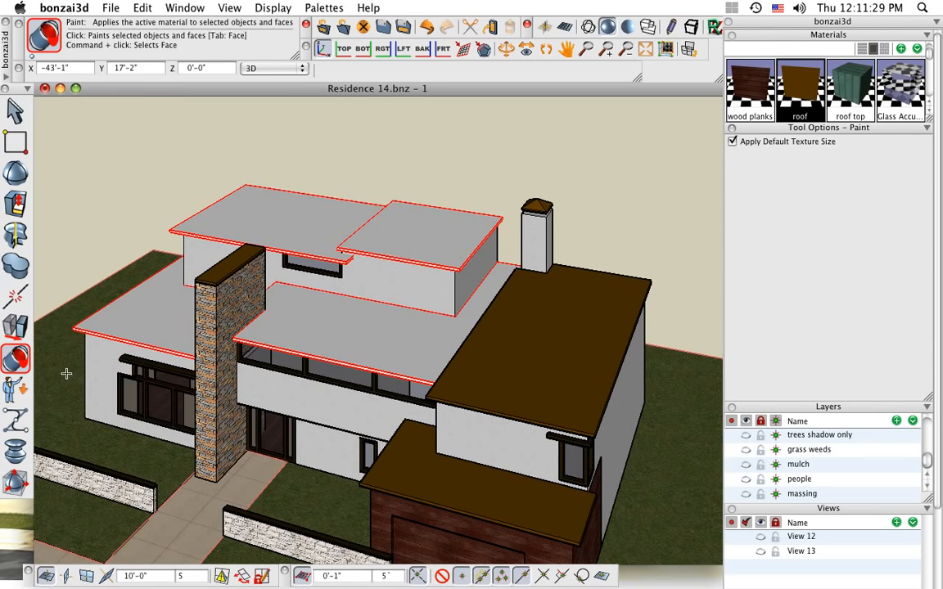
pyautogui.click(651, 197)
pyautogui.click(15, 111)
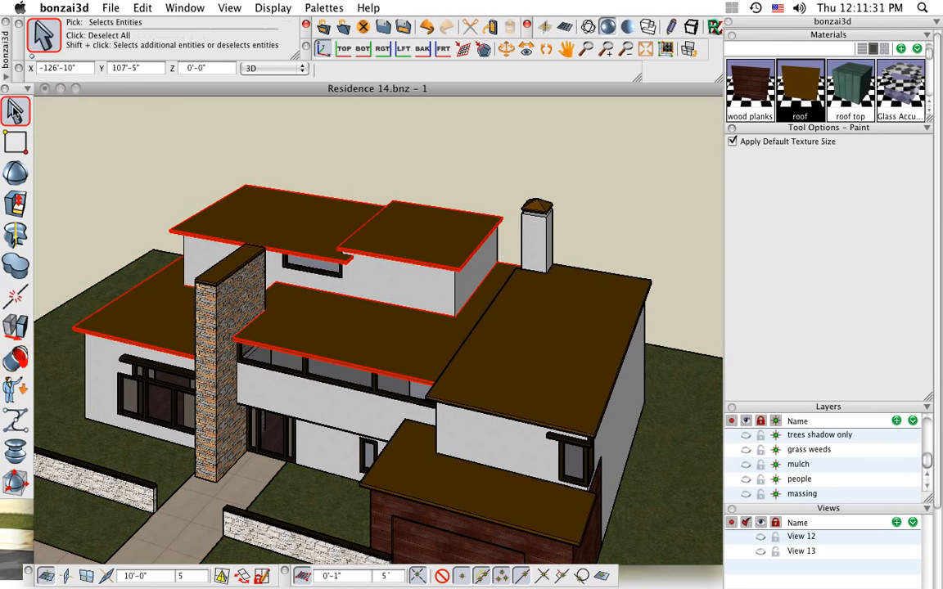
pyautogui.click(658, 334)
# Apply the roof top material to the top faces of the garage roof and the large roof above it
pyautogui.moveTo(637, 391)
pyautogui.mouseDown(button='middle')
pyautogui.moveTo(657, 372)
pyautogui.moveTo(658, 343)
pyautogui.moveTo(686, 349)
pyautogui.moveTo(636, 363)
pyautogui.moveTo(624, 386)
pyautogui.mouseUp(button='middle')
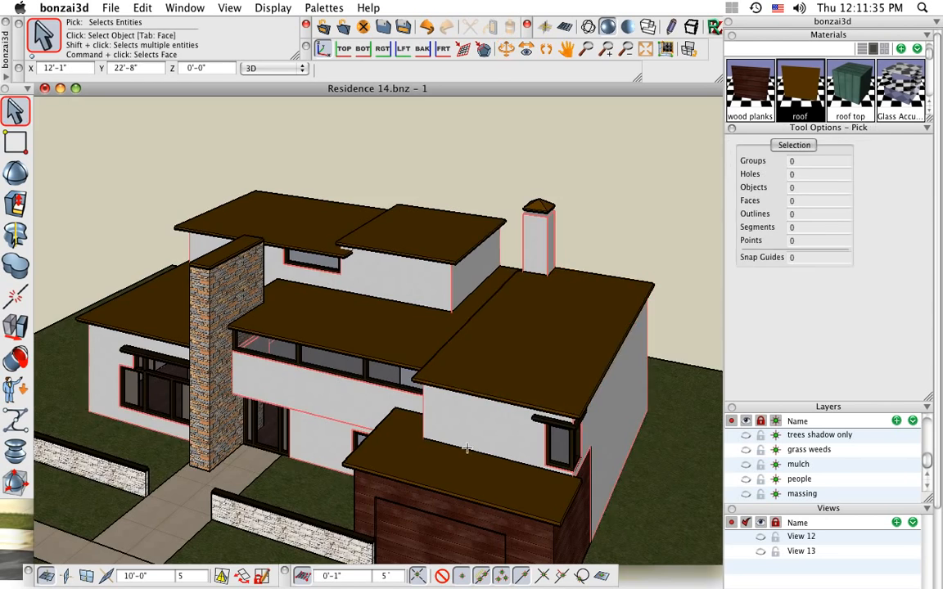
pyautogui.scroll(4, 459, 461)
pyautogui.moveTo(462, 463); pyautogui.dragTo(480, 379, button='middle')
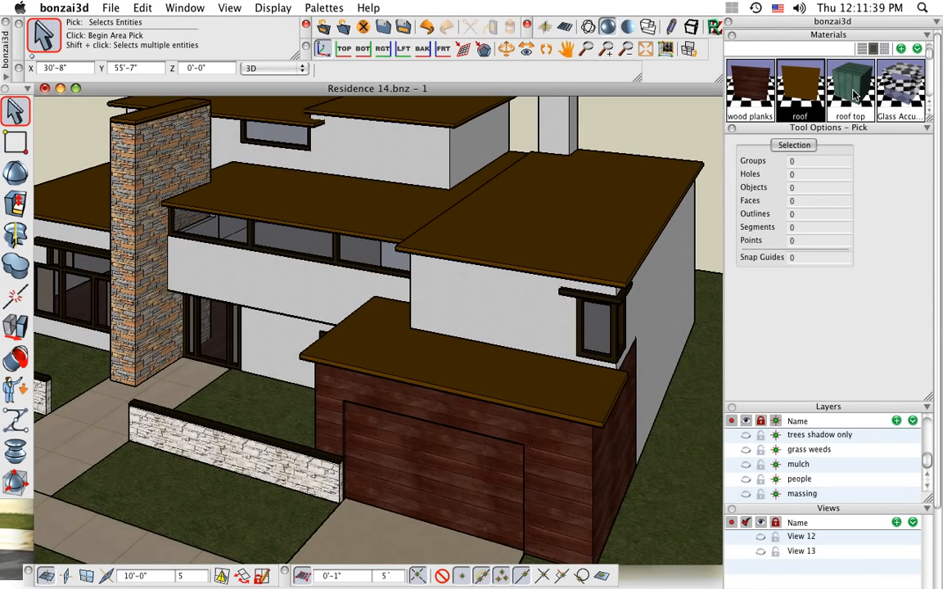
pyautogui.click(857, 114)
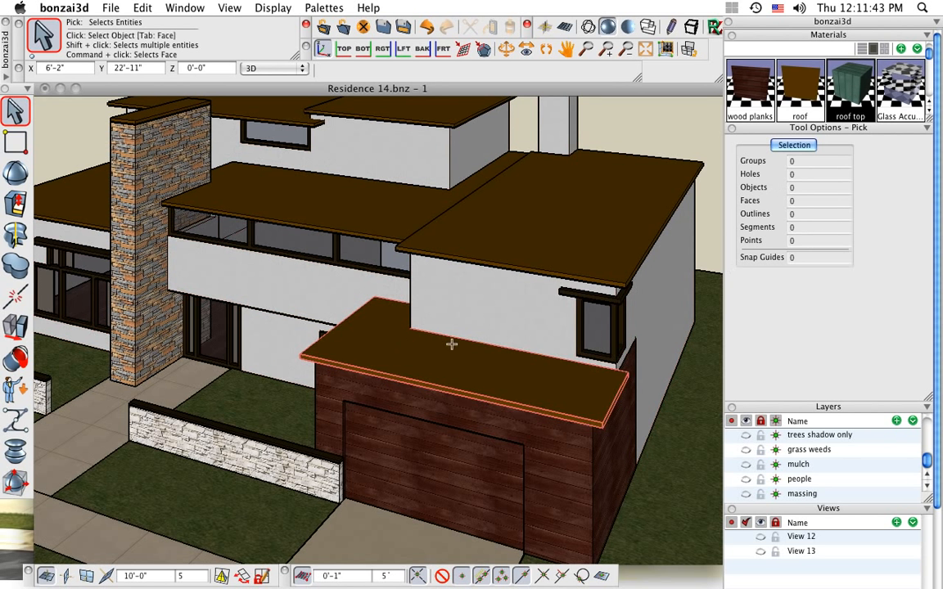
pyautogui.moveTo(838, 98); pyautogui.dragTo(460, 354)
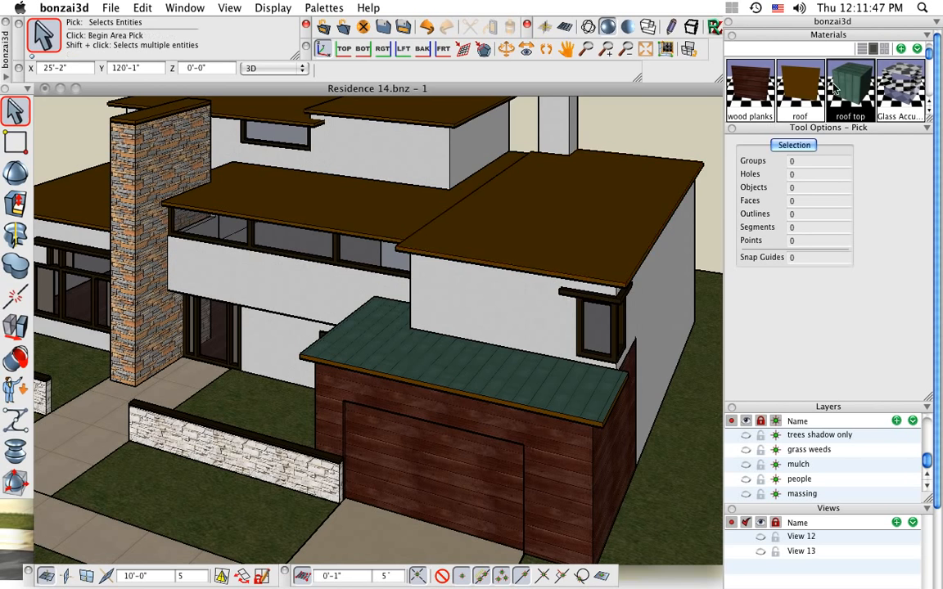
pyautogui.moveTo(843, 92); pyautogui.dragTo(564, 192)
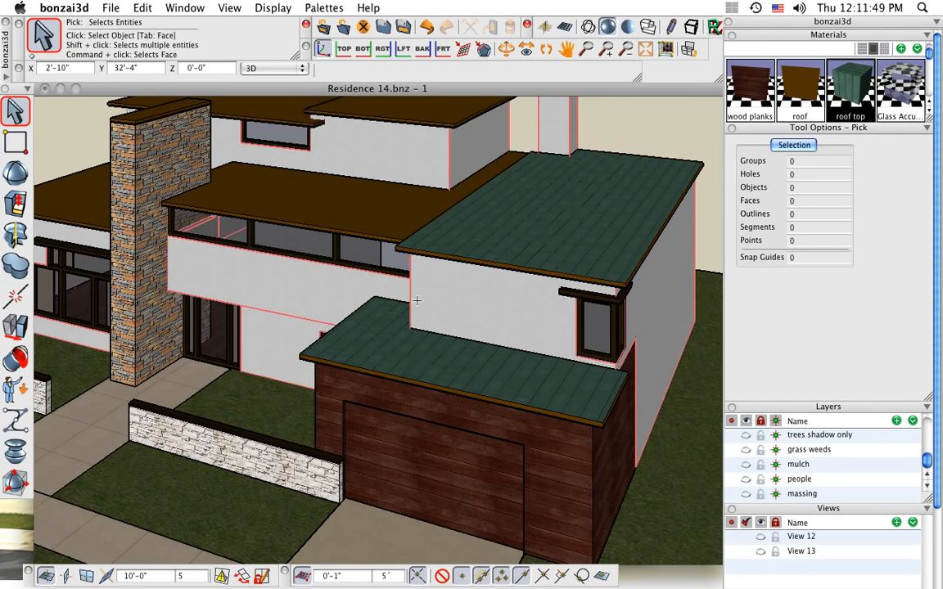
# Apply roof top to the top faces of the middle roof and the upper-story roof nearest the small chimney
pyautogui.scroll(-2, 418, 299)
pyautogui.moveTo(422, 311); pyautogui.dragTo(517, 403, button='middle')
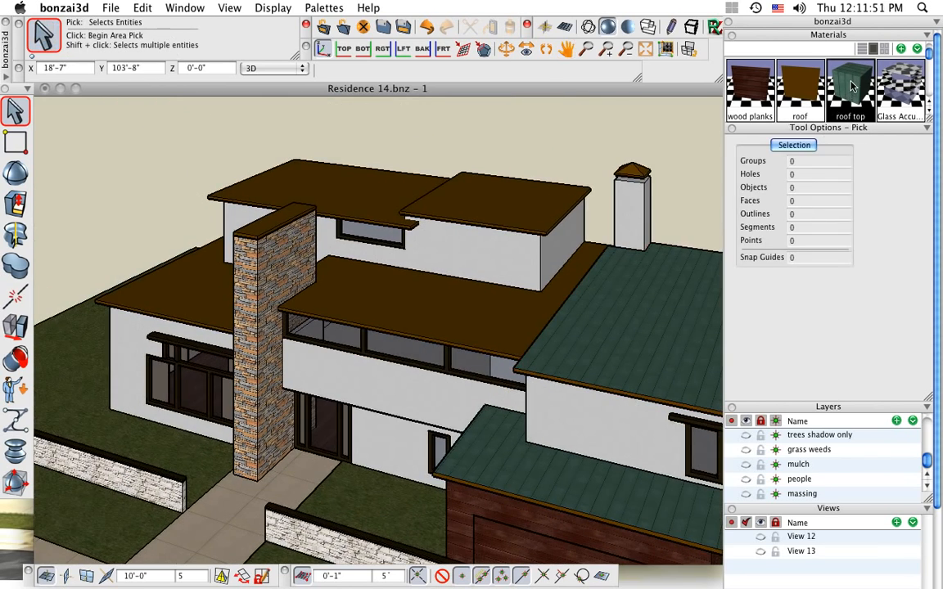
pyautogui.moveTo(851, 86); pyautogui.dragTo(449, 279)
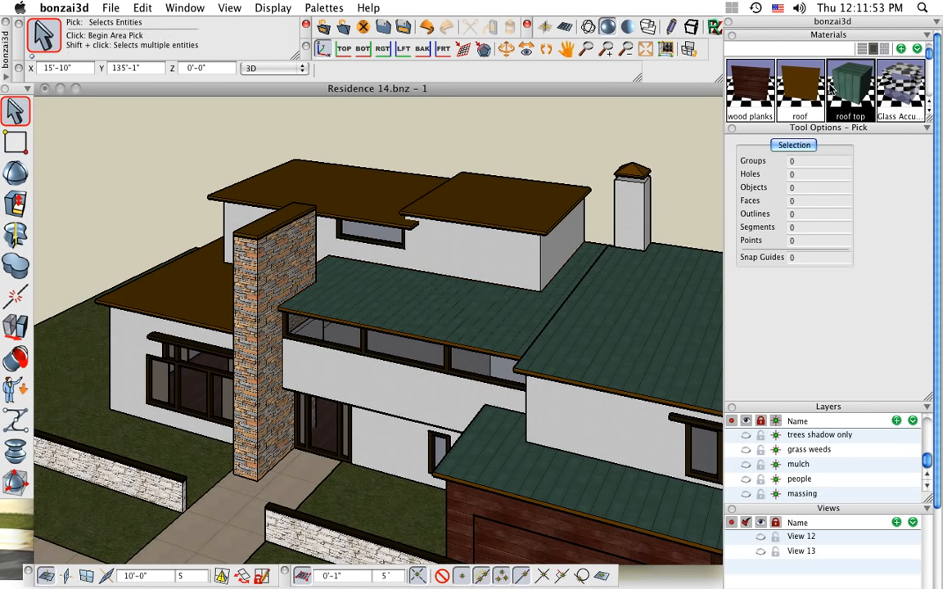
pyautogui.moveTo(849, 91); pyautogui.dragTo(505, 196)
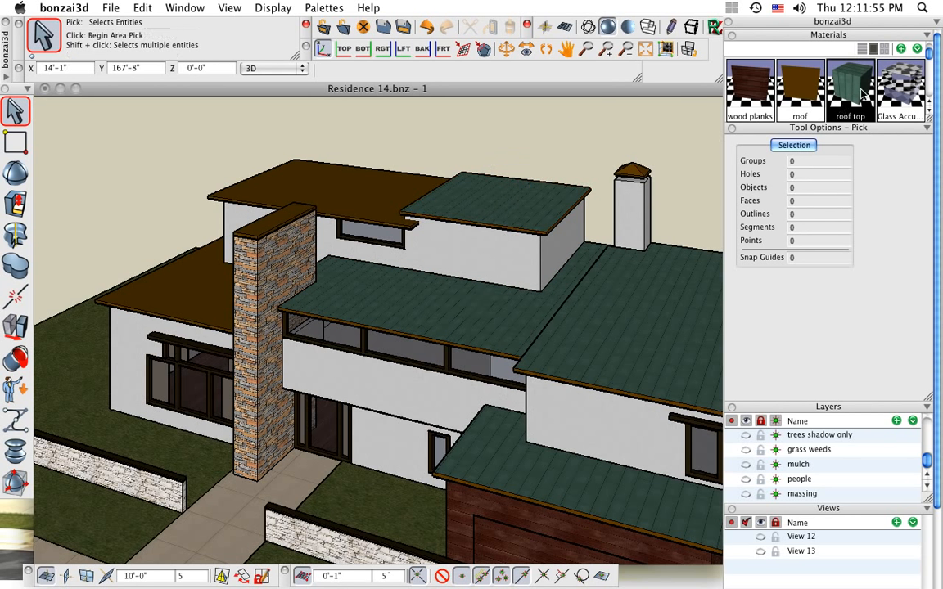
# Apply roof top to the top faces of the remaining upper-story roof and the low roof beside the stone chimney
pyautogui.moveTo(818, 96); pyautogui.dragTo(362, 185)
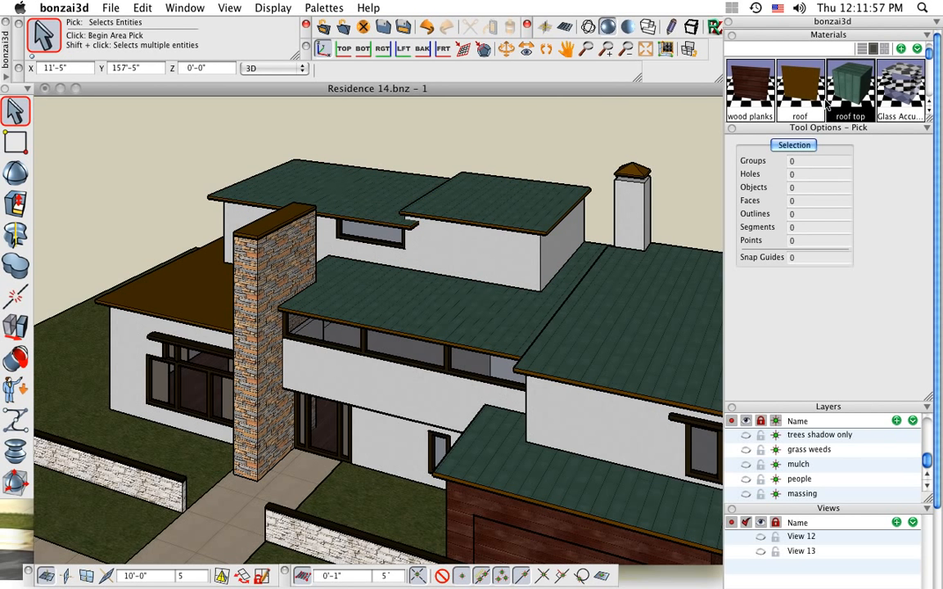
pyautogui.moveTo(851, 86); pyautogui.dragTo(189, 279)
pyautogui.scroll(-3, 140, 269)
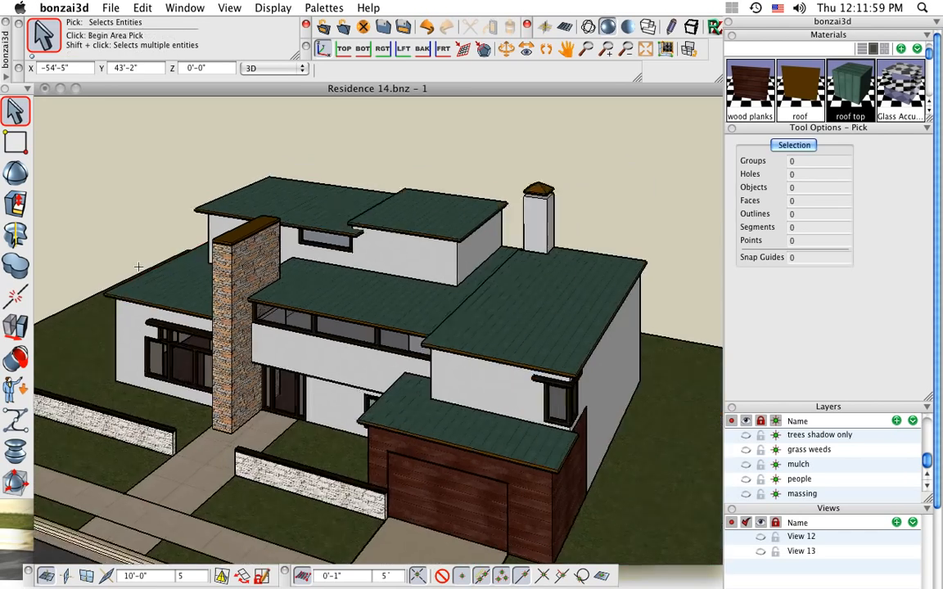
# Start editing the texture map on the top face of the garage roof
pyautogui.moveTo(444, 418); pyautogui.dragTo(461, 420, button='middle')
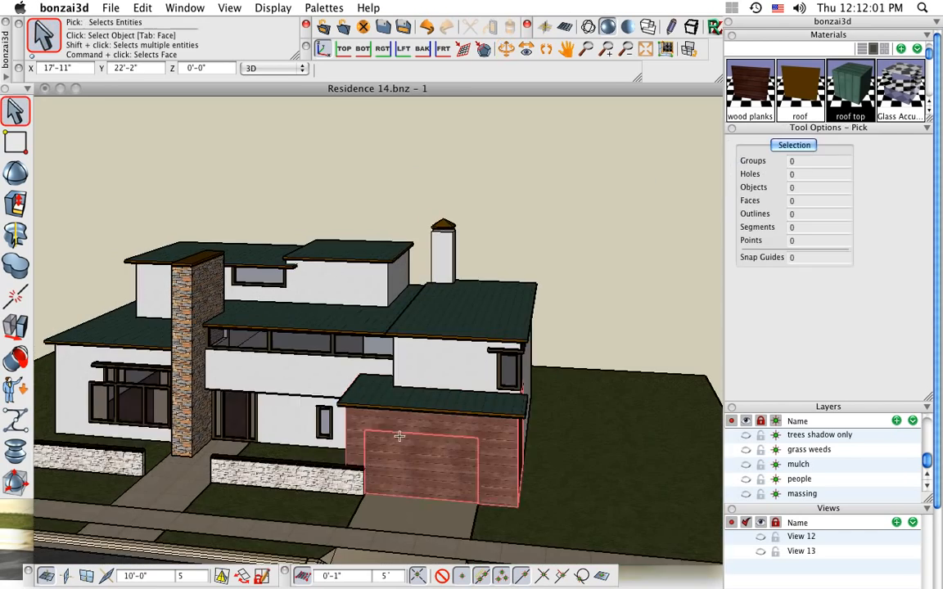
pyautogui.moveTo(424, 374); pyautogui.dragTo(470, 295, button='middle')
pyautogui.scroll(3, 393, 282)
pyautogui.scroll(3, 393, 282)
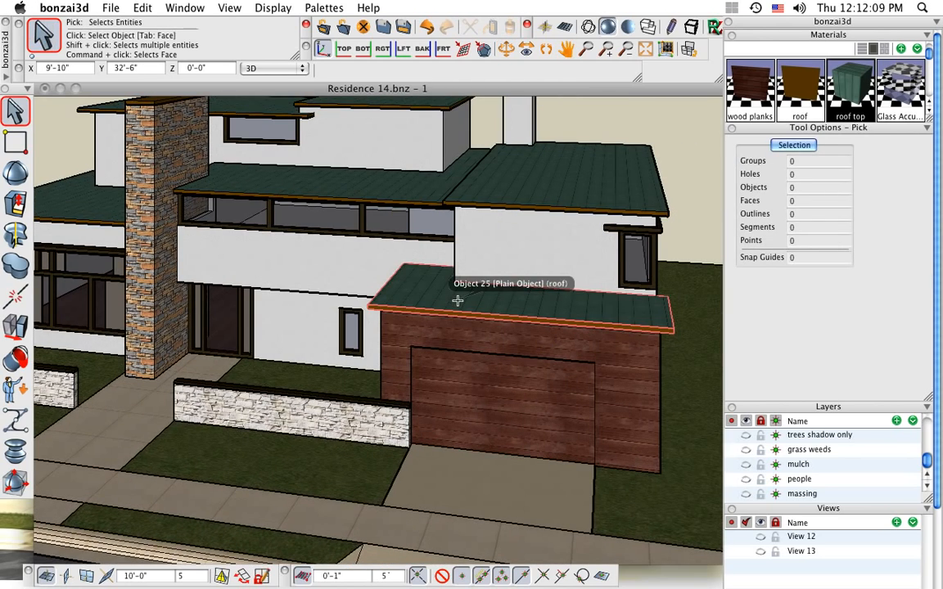
pyautogui.click(15, 328)
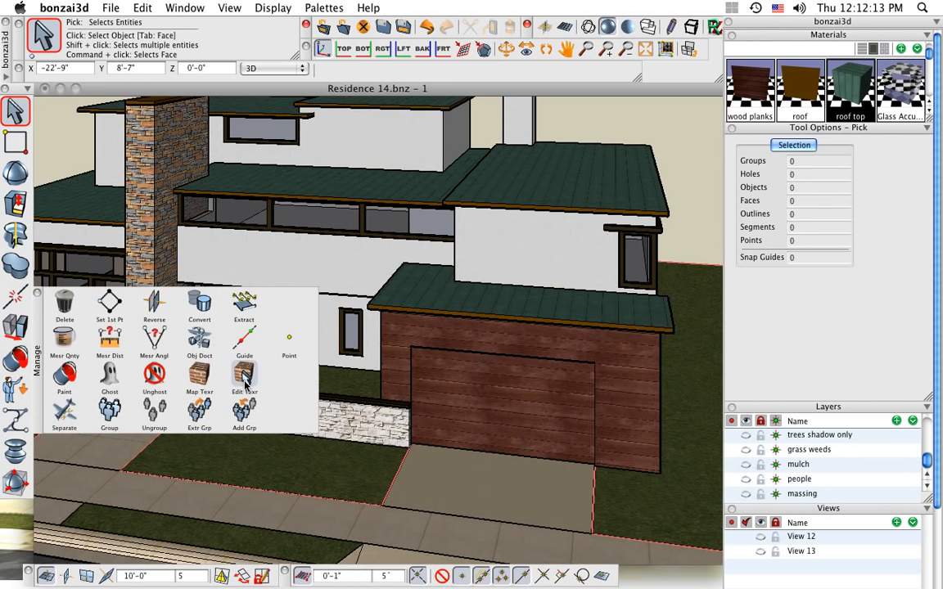
pyautogui.click(245, 380)
pyautogui.click(421, 293)
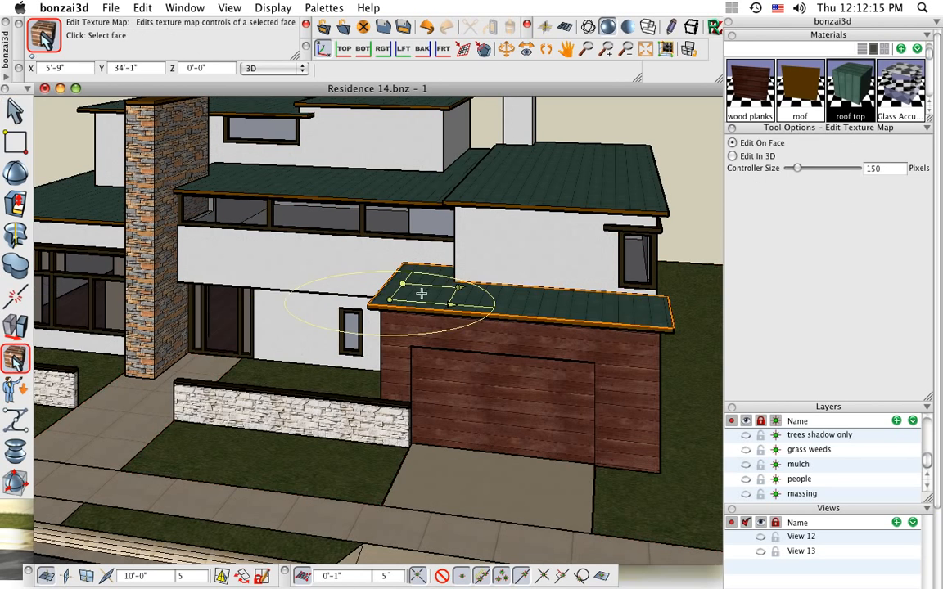
# Resize the garage roof texture freehand to a tile of about 3'-1" horizontally and 4'-11" vertically
pyautogui.moveTo(526, 358); pyautogui.dragTo(455, 325, button='middle')
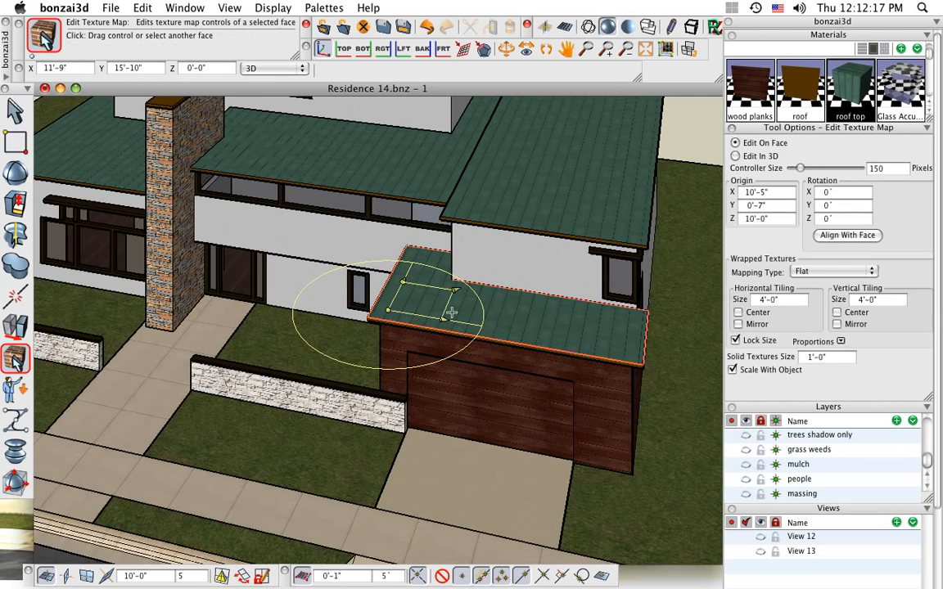
pyautogui.scroll(5, 452, 320)
pyautogui.click(431, 328)
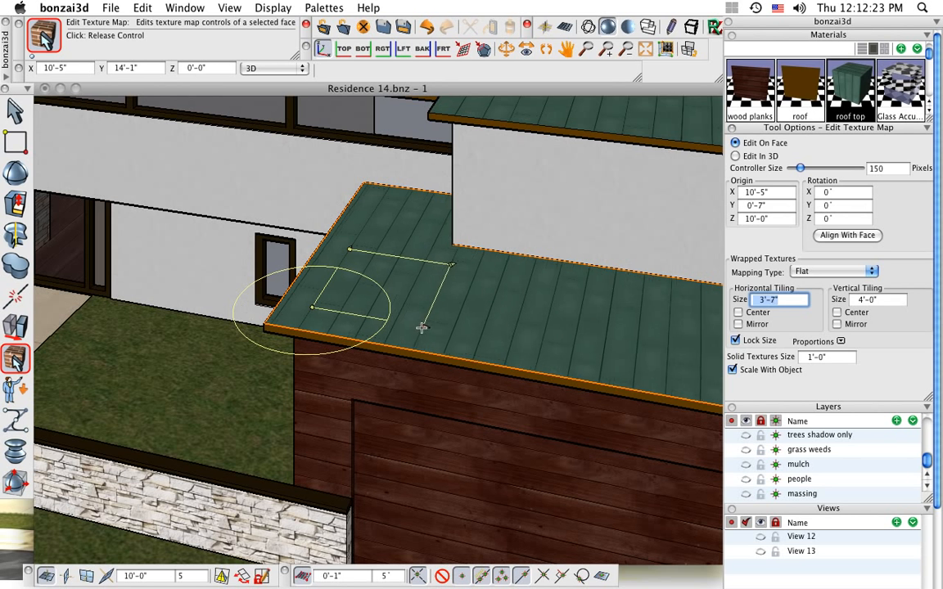
pyautogui.click(400, 325)
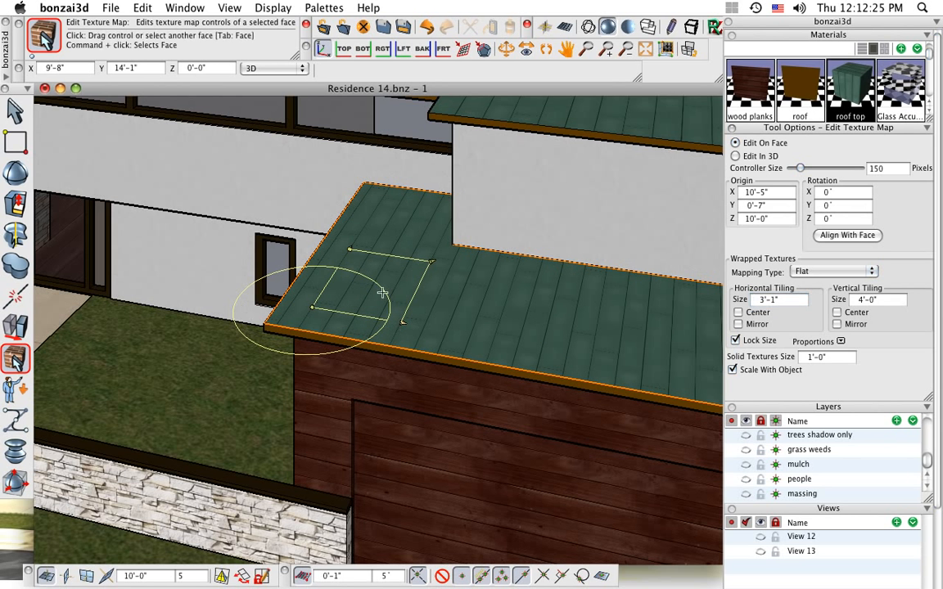
pyautogui.click(350, 247)
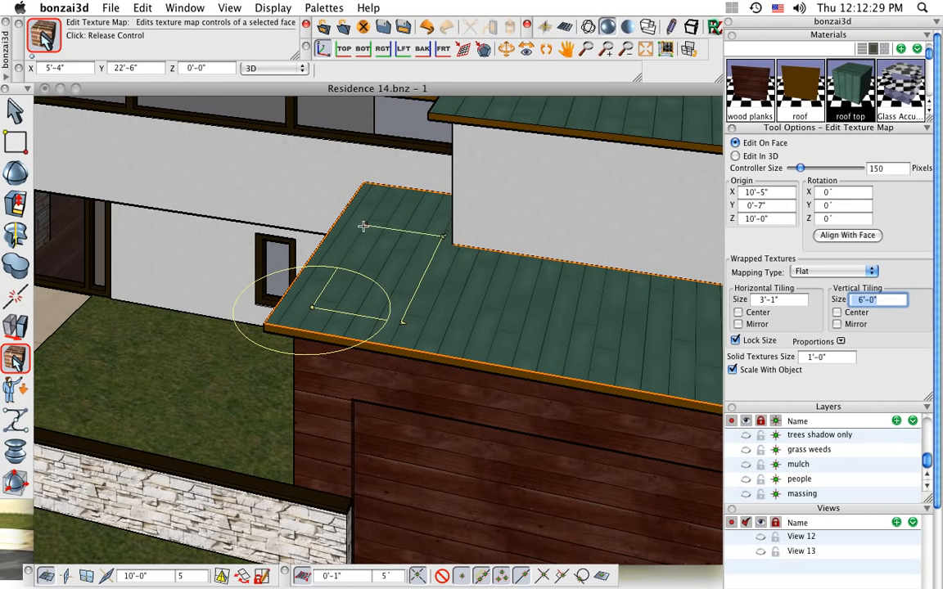
pyautogui.click(357, 237)
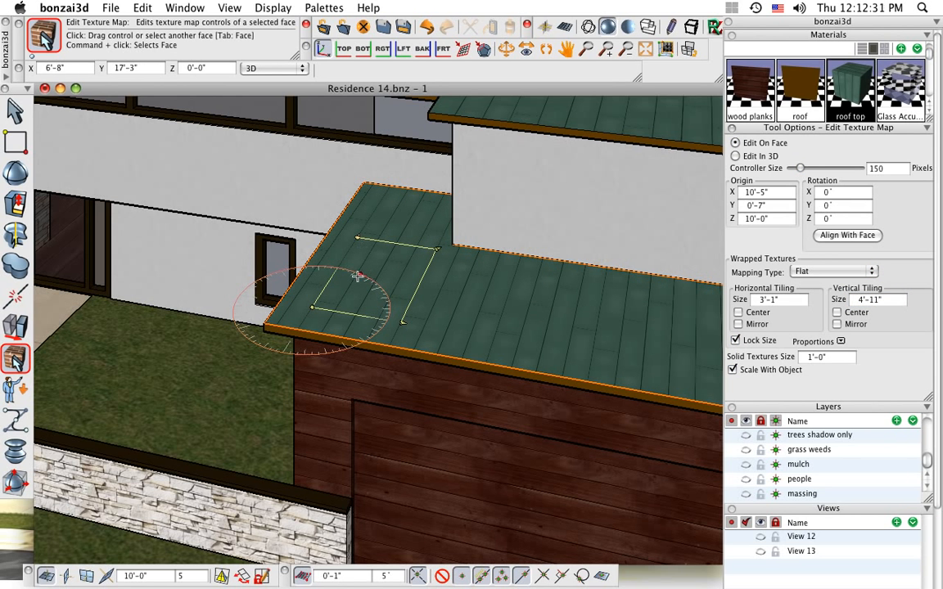
# Rotate the garage roof texture to -90° about Z and set its horizontal tiling size to 4'-0" with the size locked
pyautogui.click(354, 275)
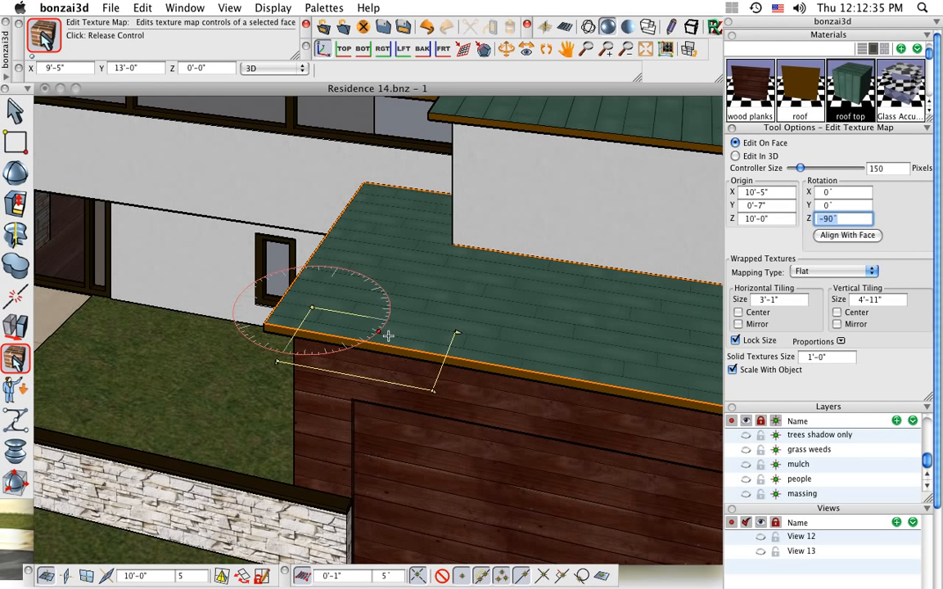
pyautogui.click(388, 333)
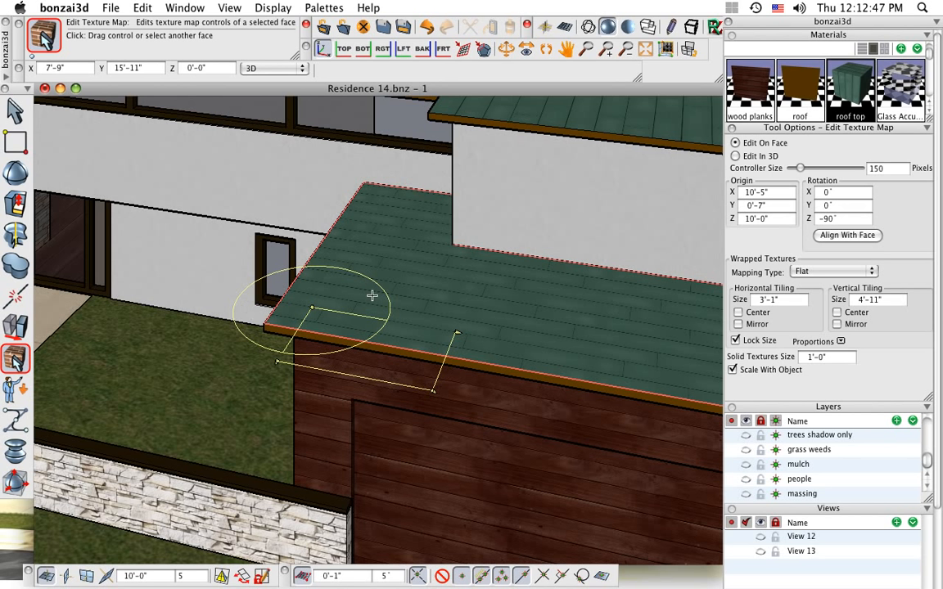
pyautogui.click(769, 301)
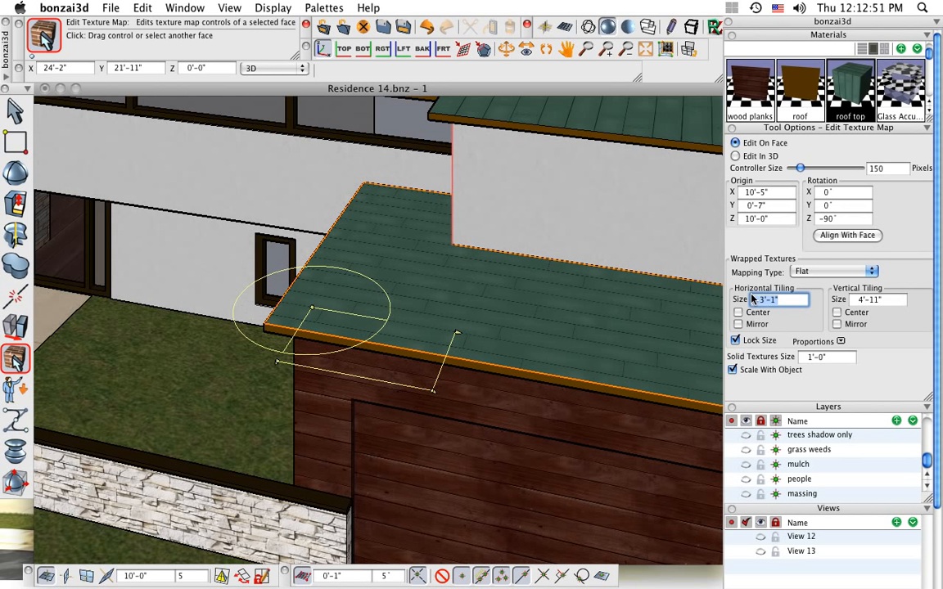
pyautogui.write('4')
pyautogui.press('Tab')
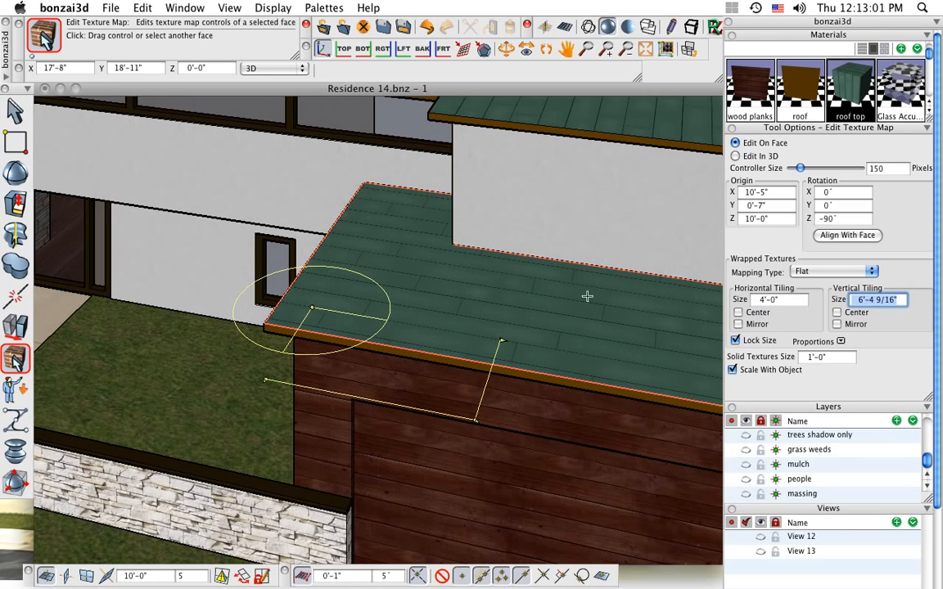
# Open the parameters of Material 2, switch its material type to RenderZone and set its reflection to Plastic
pyautogui.scroll(-5, 420, 293)
pyautogui.scroll(-2, 420, 296)
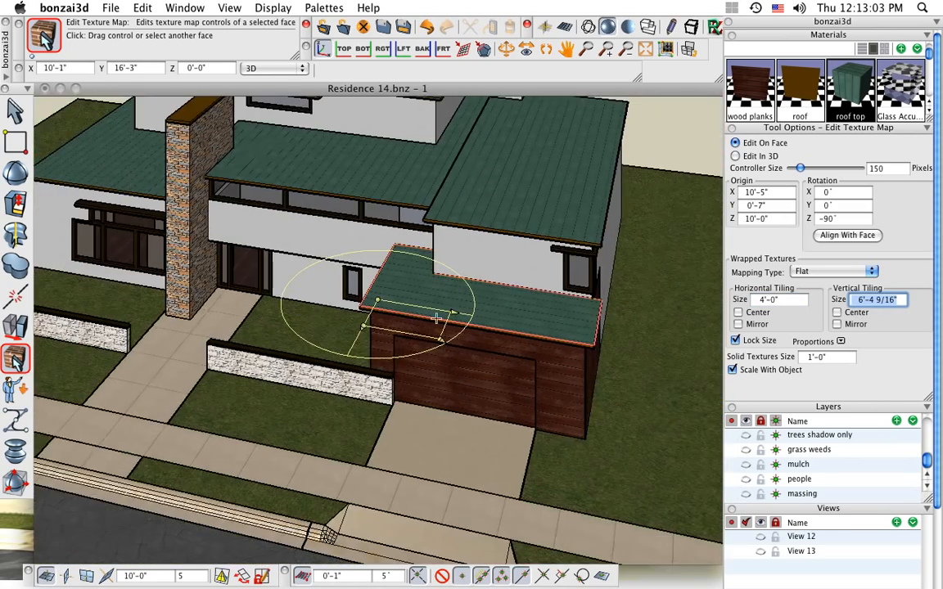
pyautogui.moveTo(525, 382); pyautogui.dragTo(539, 348, button='middle')
pyautogui.moveTo(316, 324); pyautogui.dragTo(387, 353, button='middle')
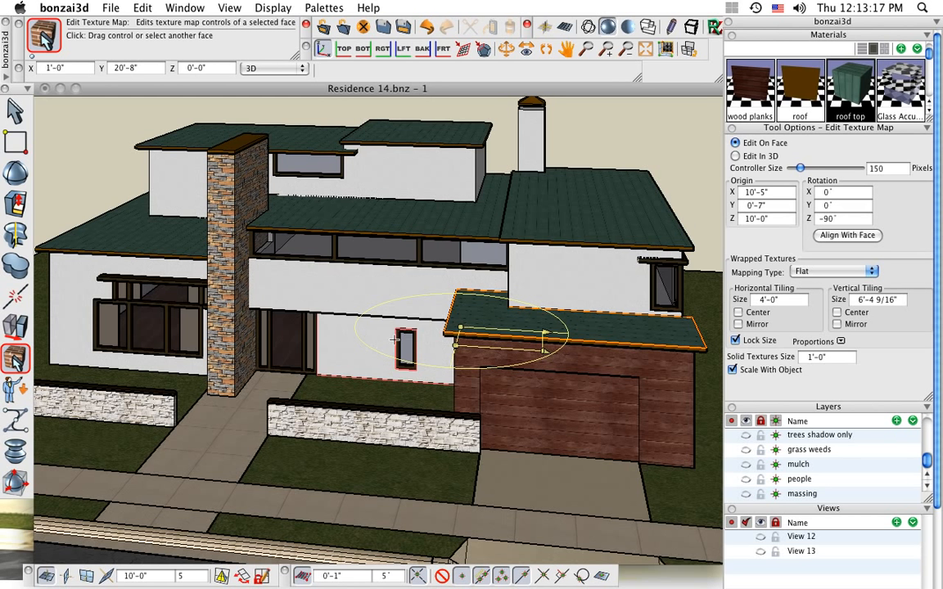
pyautogui.scroll(2, 881, 81)
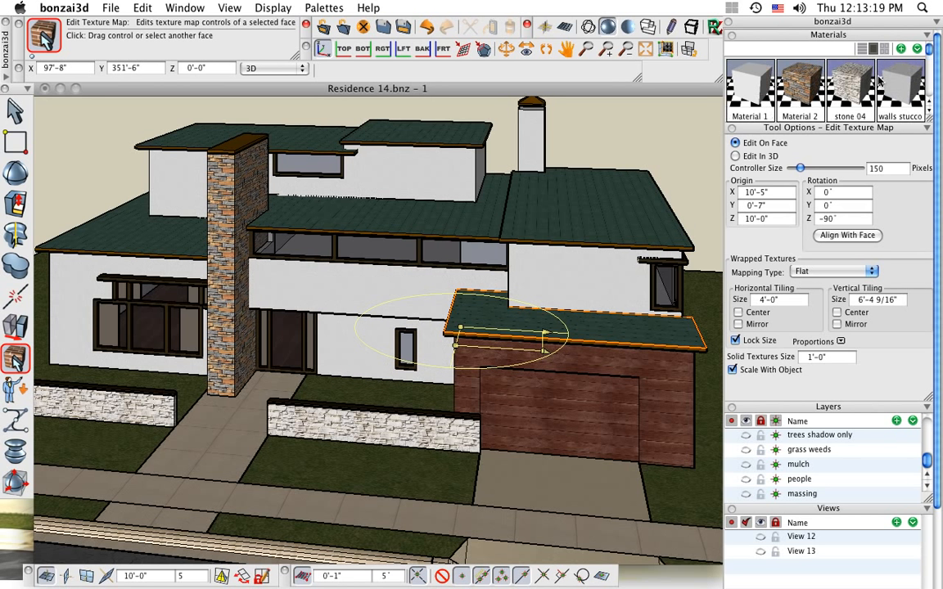
pyautogui.doubleClick(800, 86)
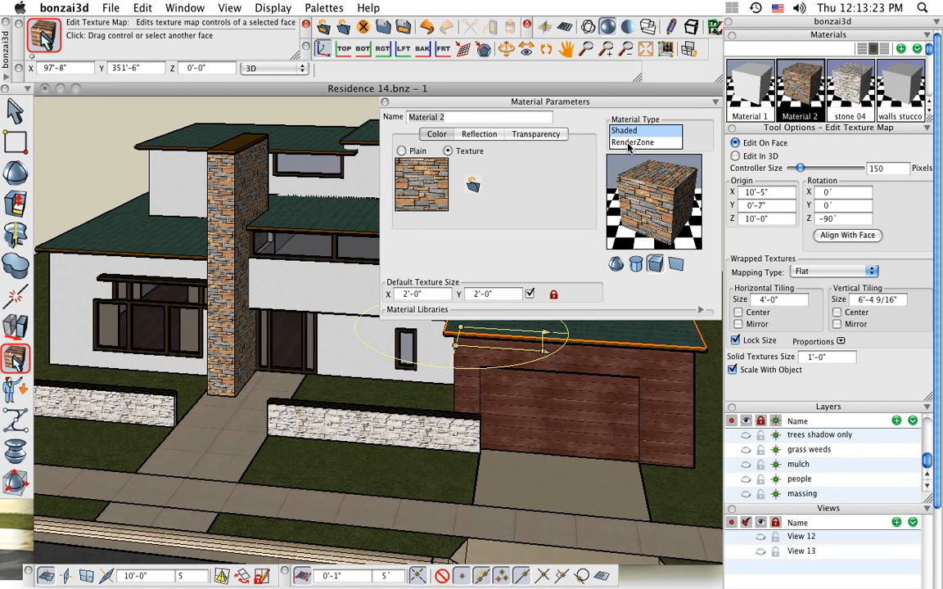
pyautogui.click(629, 143)
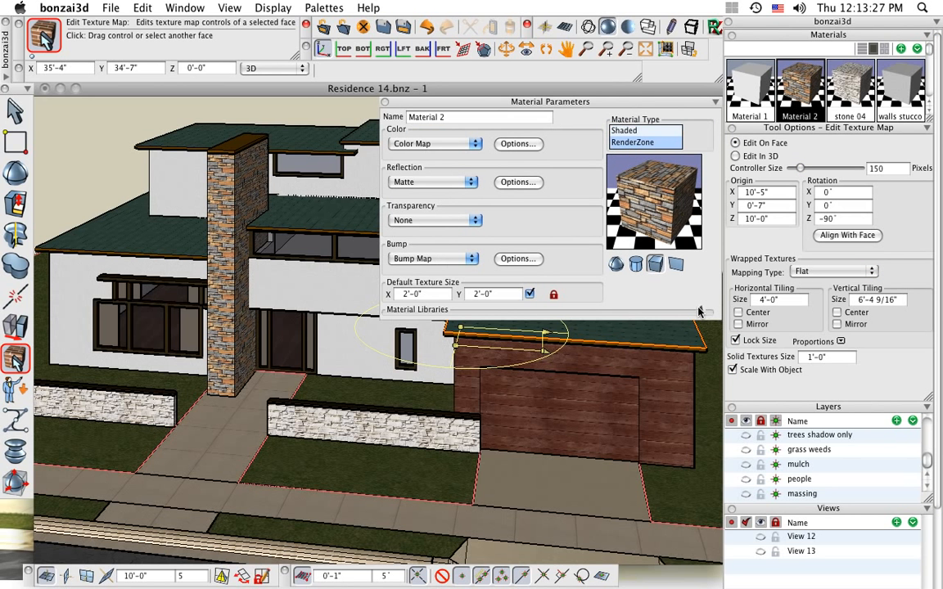
pyautogui.click(700, 311)
pyautogui.click(700, 312)
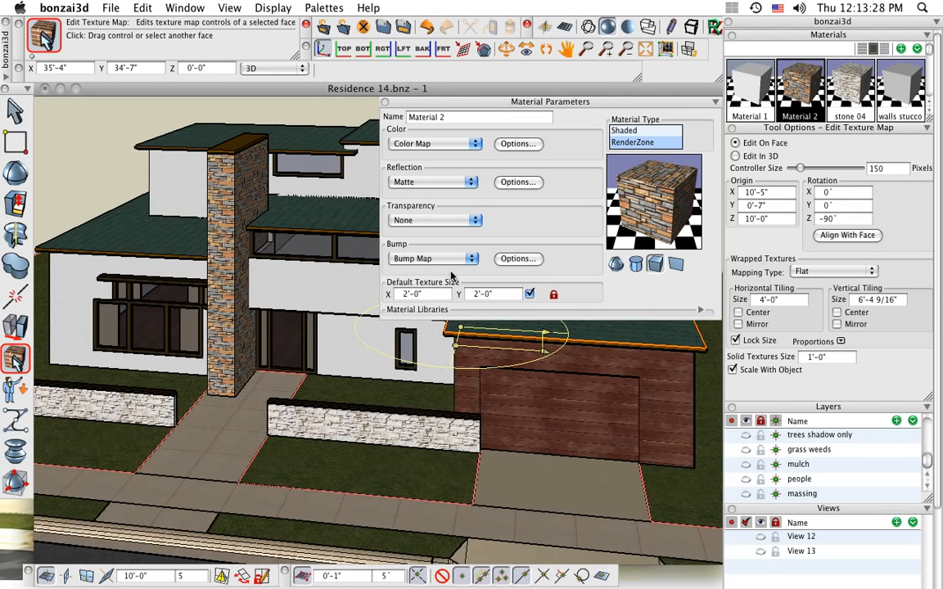
pyautogui.click(431, 181)
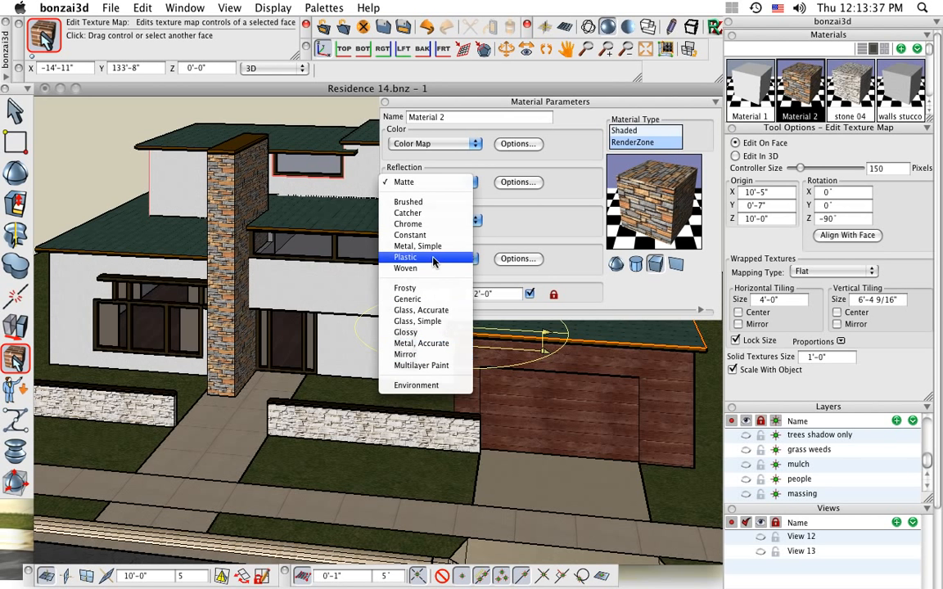
pyautogui.click(405, 257)
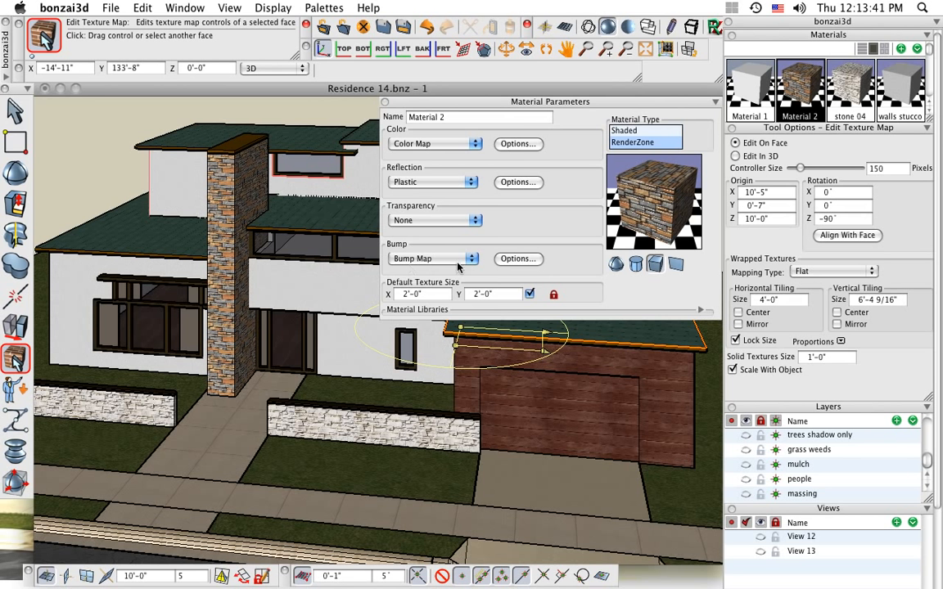
# Review the bump map options of Material 2, accept them and close the material parameters
pyautogui.click(516, 258)
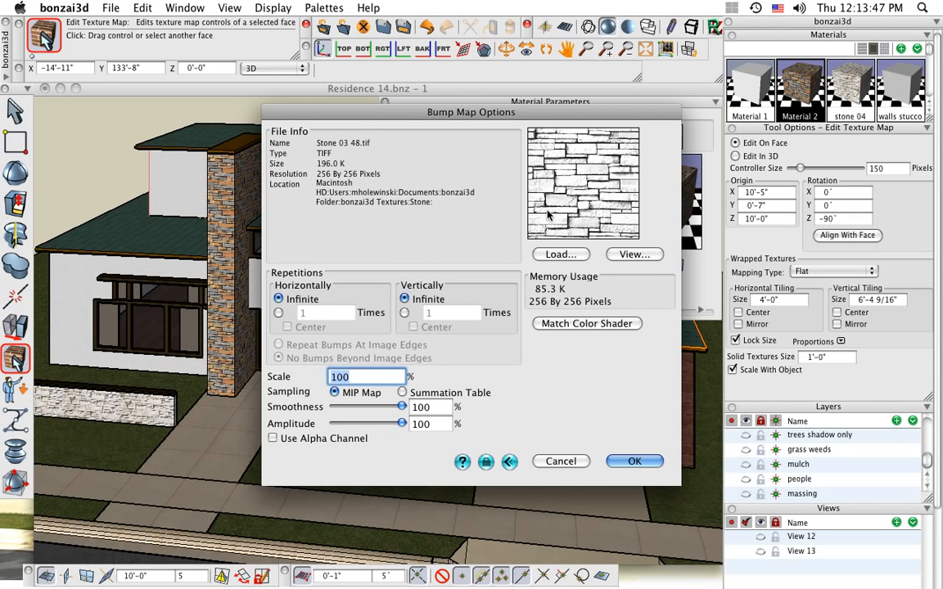
pyautogui.click(637, 462)
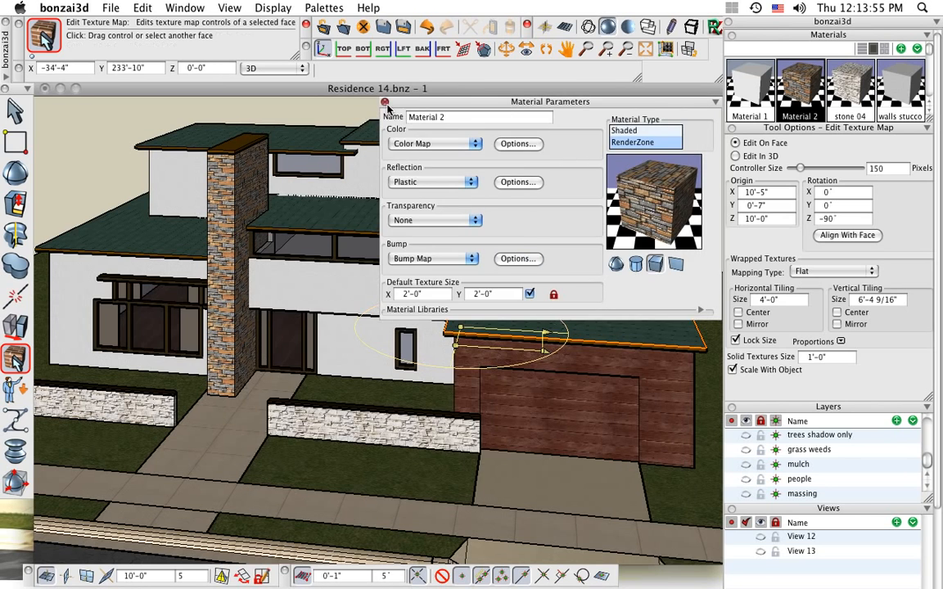
pyautogui.click(385, 104)
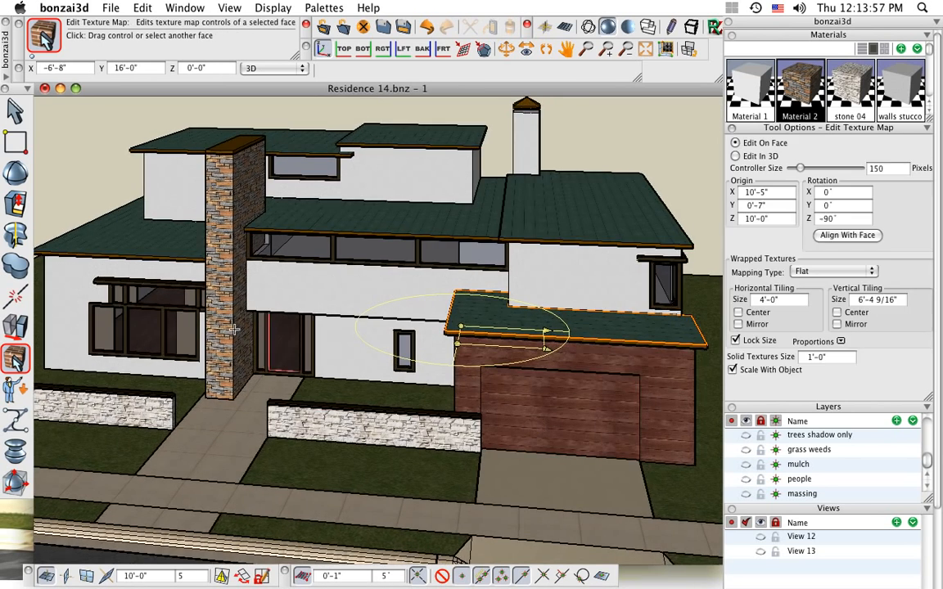
# Select the stone chimney near the entrance and isolate it from the rest of the model
pyautogui.moveTo(356, 295); pyautogui.dragTo(423, 281, button='middle')
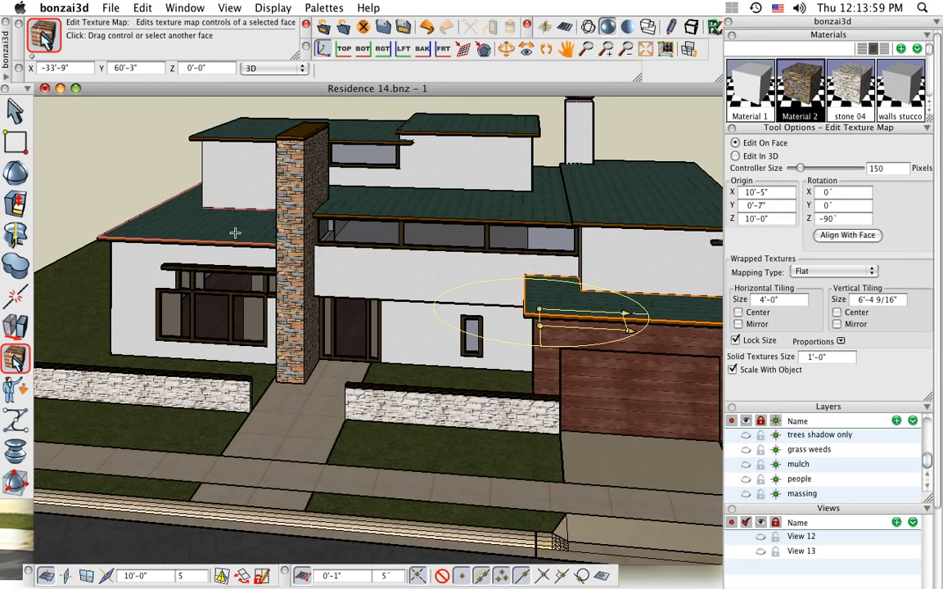
pyautogui.click(15, 109)
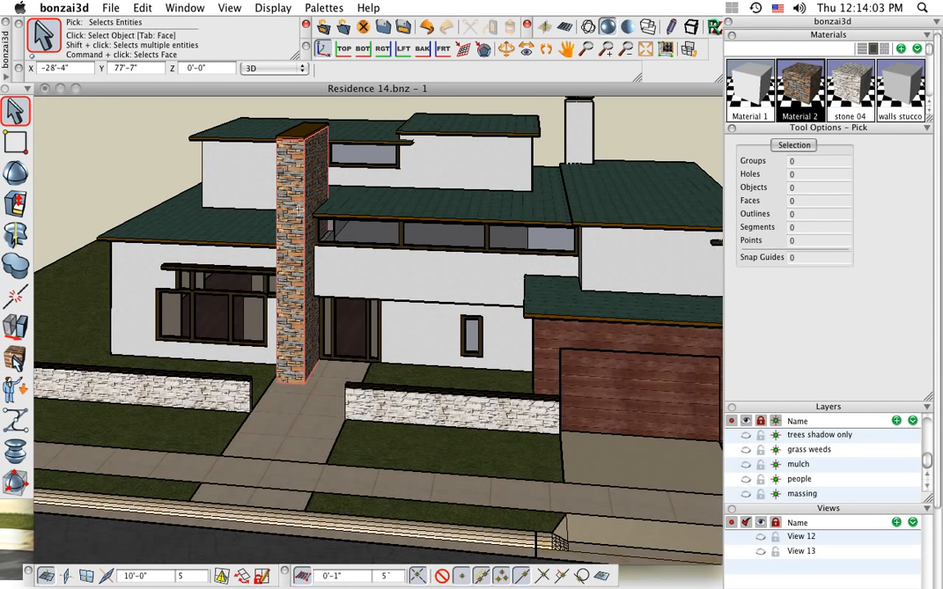
pyautogui.click(299, 210)
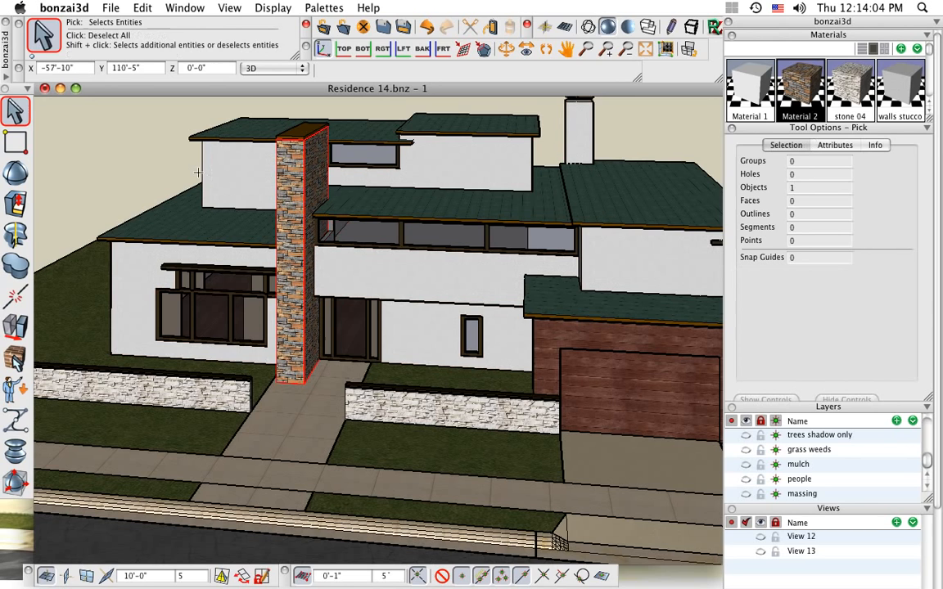
pyautogui.click(144, 8)
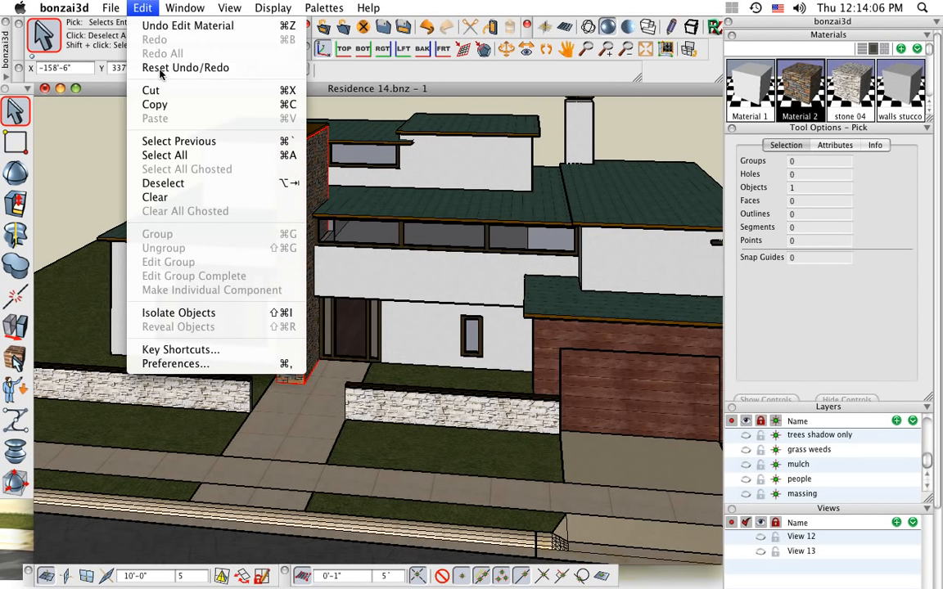
pyautogui.click(219, 312)
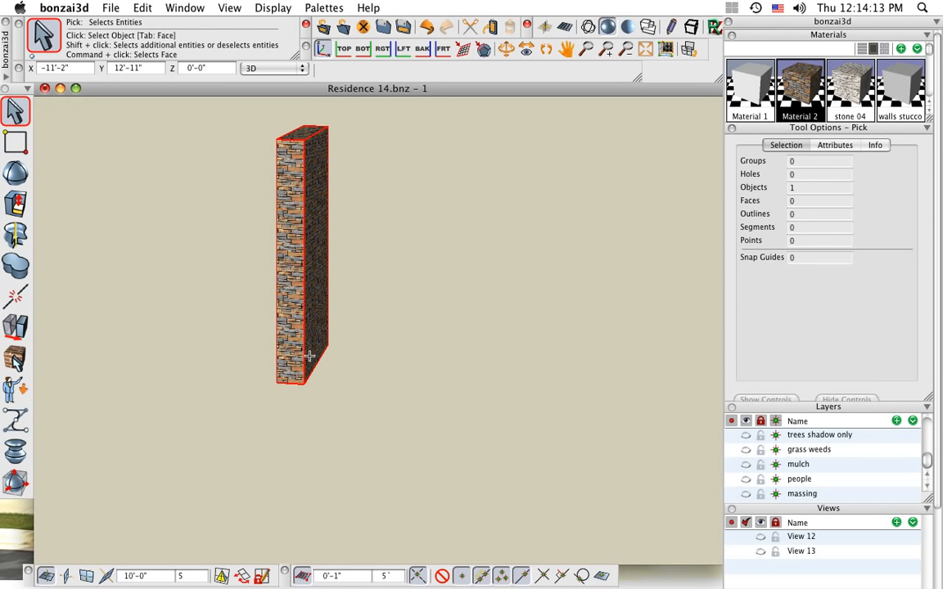
# Frame a close view of the isolated chimney's lower corner and clear the selection
pyautogui.scroll(6, 310, 357)
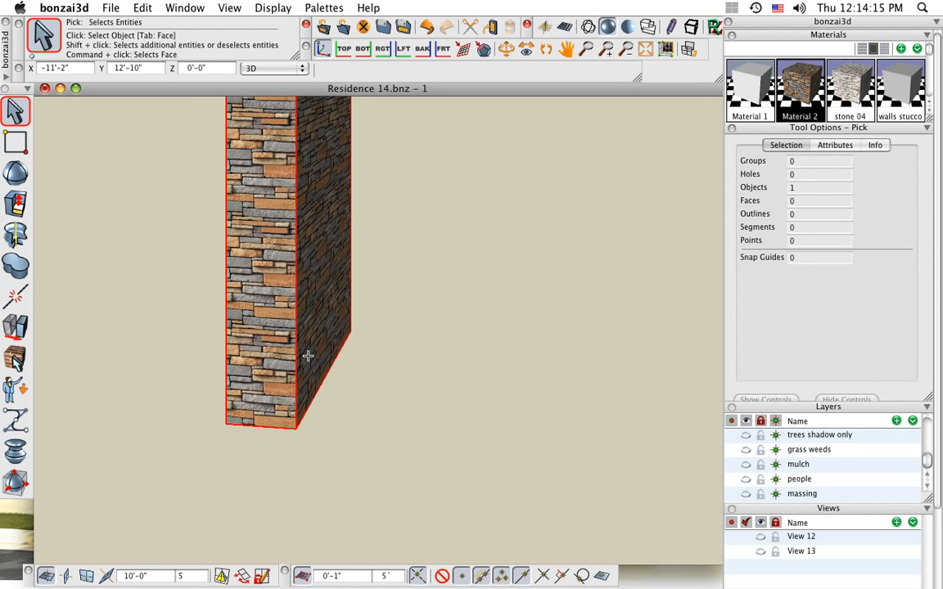
pyautogui.moveTo(294, 356); pyautogui.dragTo(372, 284, button='middle')
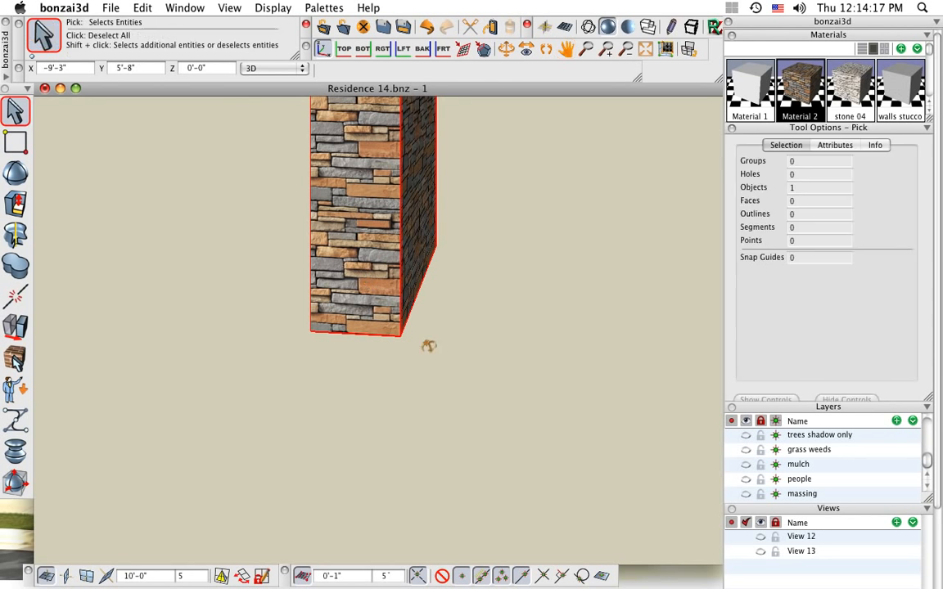
pyautogui.keyDown('shift'); pyautogui.moveTo(427, 345); pyautogui.dragTo(381, 352, button='middle'); pyautogui.keyUp('shift')
pyautogui.scroll(4, 377, 276)
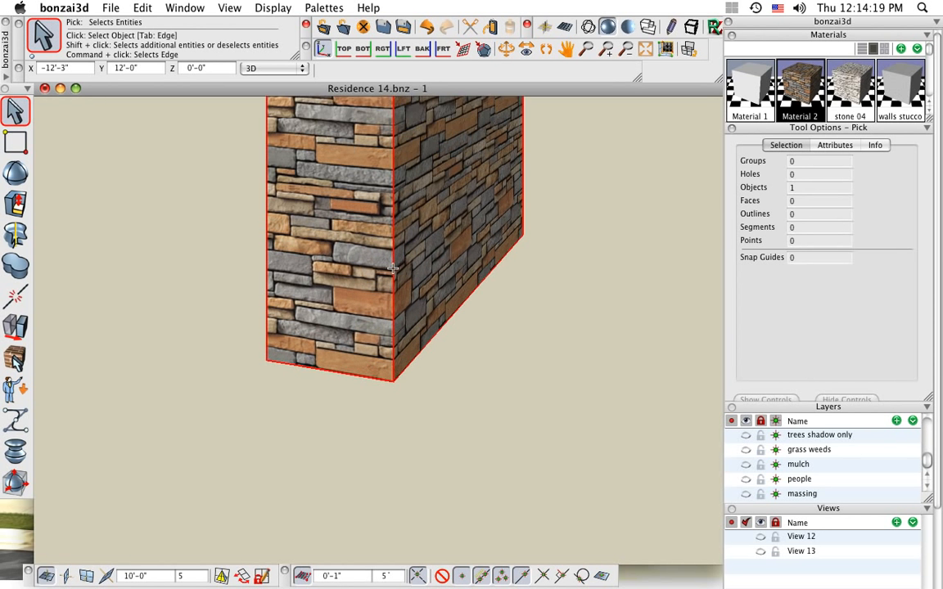
pyautogui.click(14, 113)
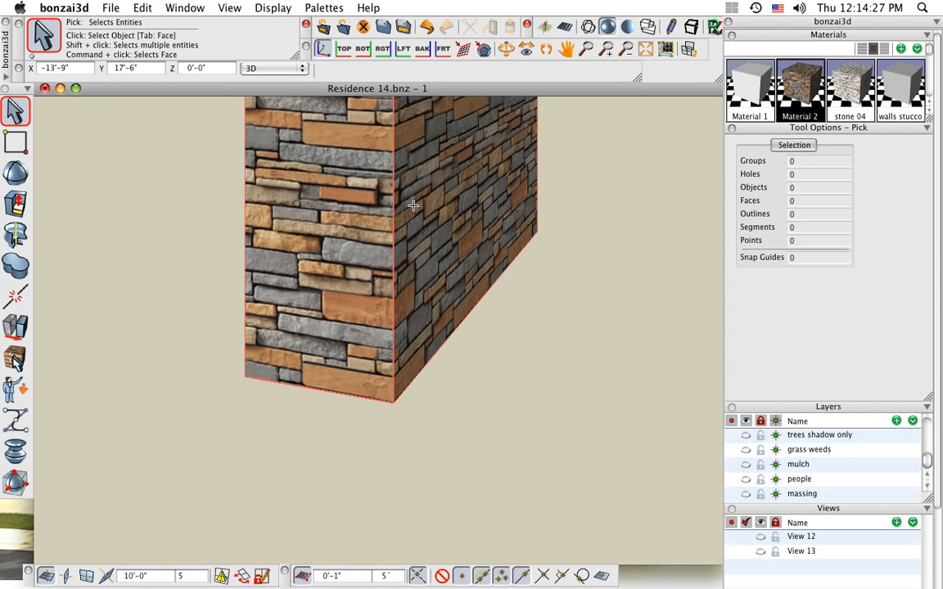
# Render the close view of the chimney corner with RenderZone and review the Shading options of the rendering
pyautogui.click(714, 31)
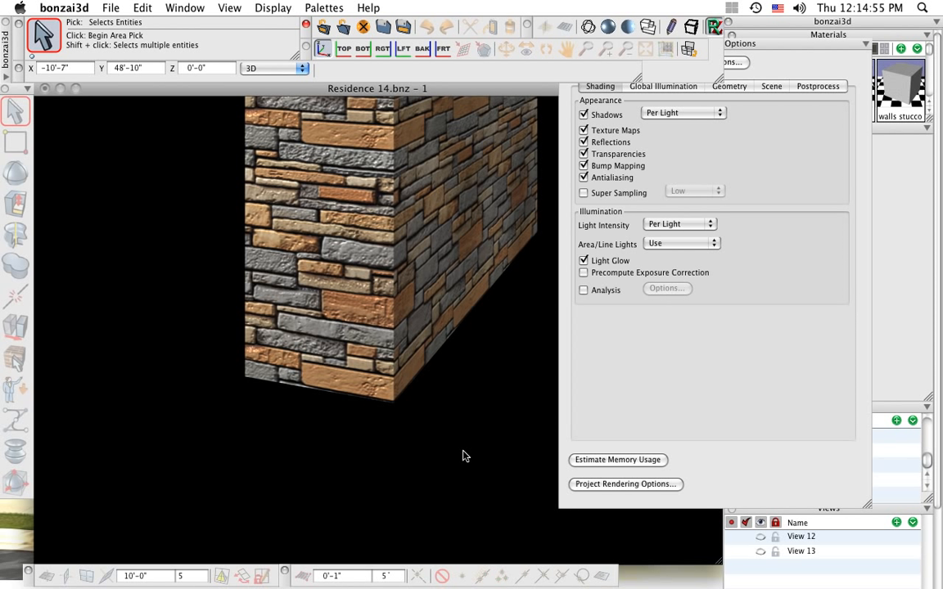
pyautogui.click(648, 176)
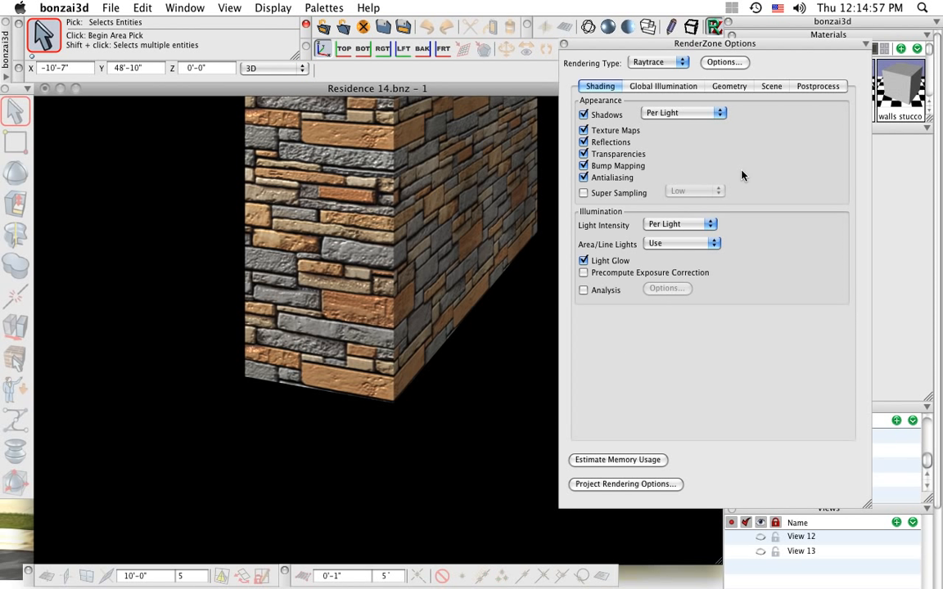
pyautogui.click(563, 44)
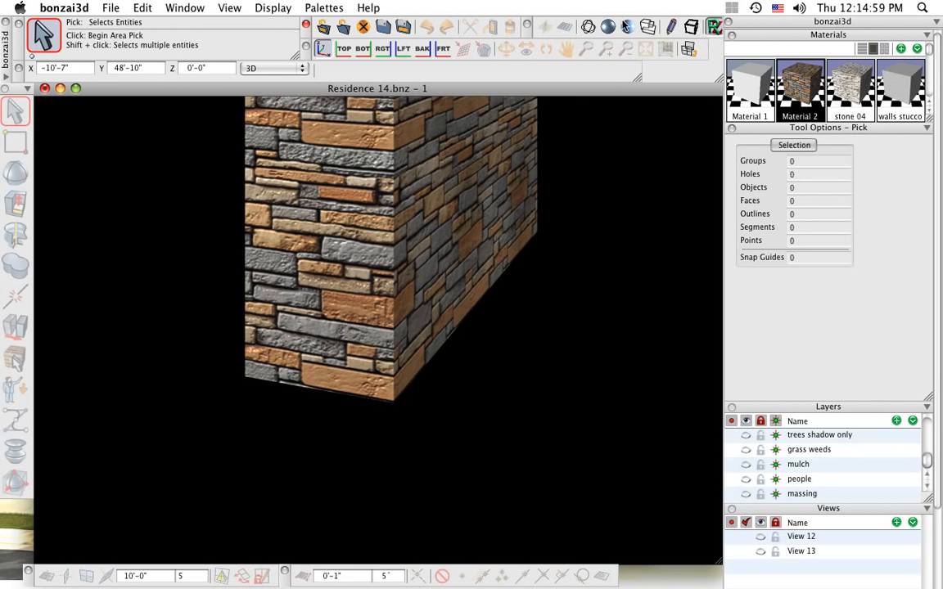
# Reveal the objects hidden around the isolated chimney and frame the whole front of the house
pyautogui.scroll(-5, 350, 242)
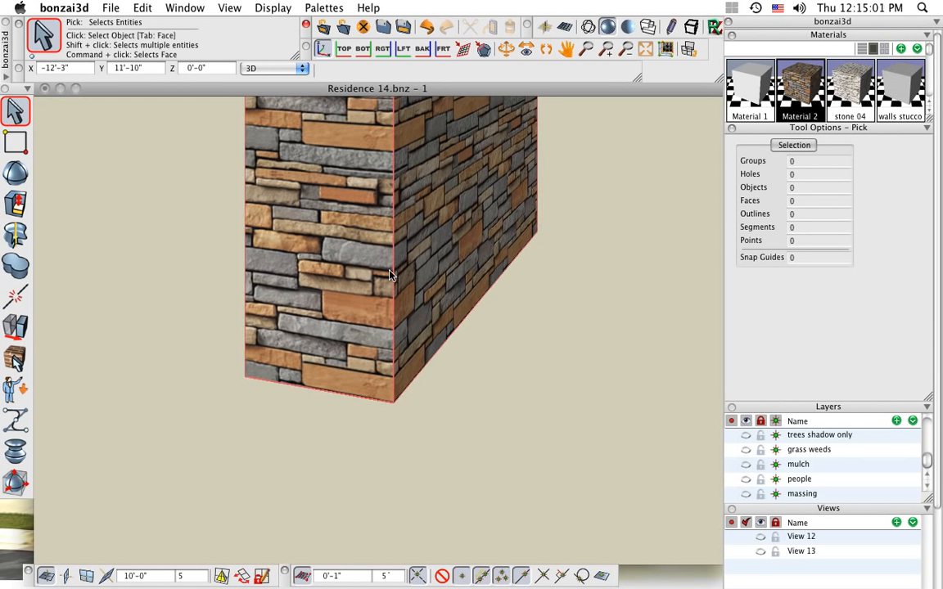
pyautogui.scroll(-2, 388, 271)
pyautogui.moveTo(444, 268); pyautogui.dragTo(403, 385, button='middle')
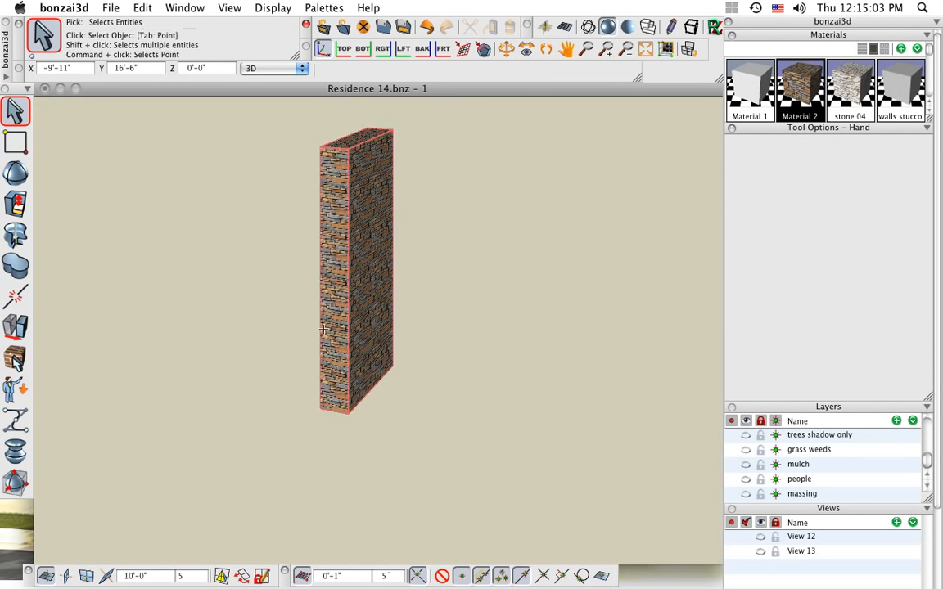
pyautogui.click(137, 9)
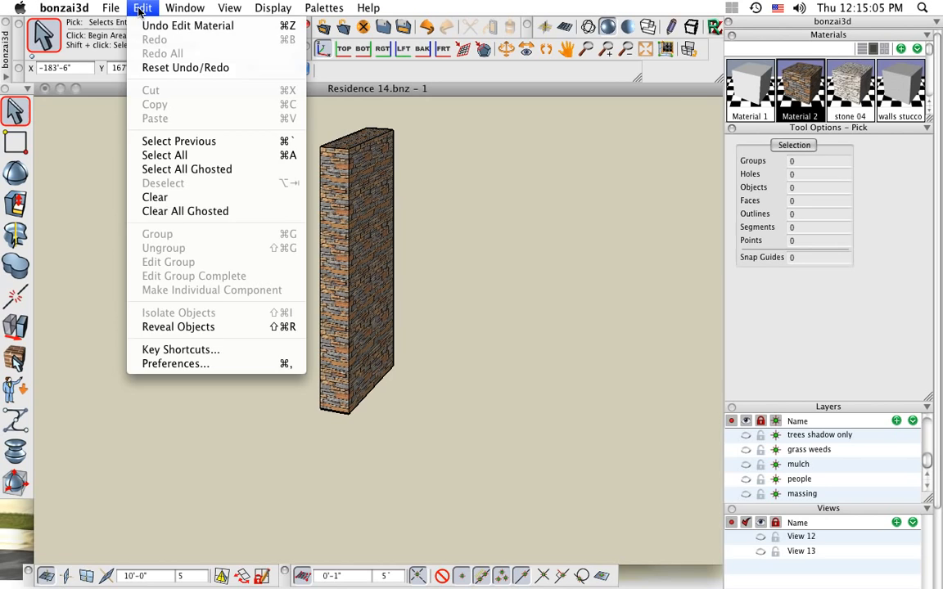
pyautogui.click(216, 329)
pyautogui.scroll(-2, 173, 311)
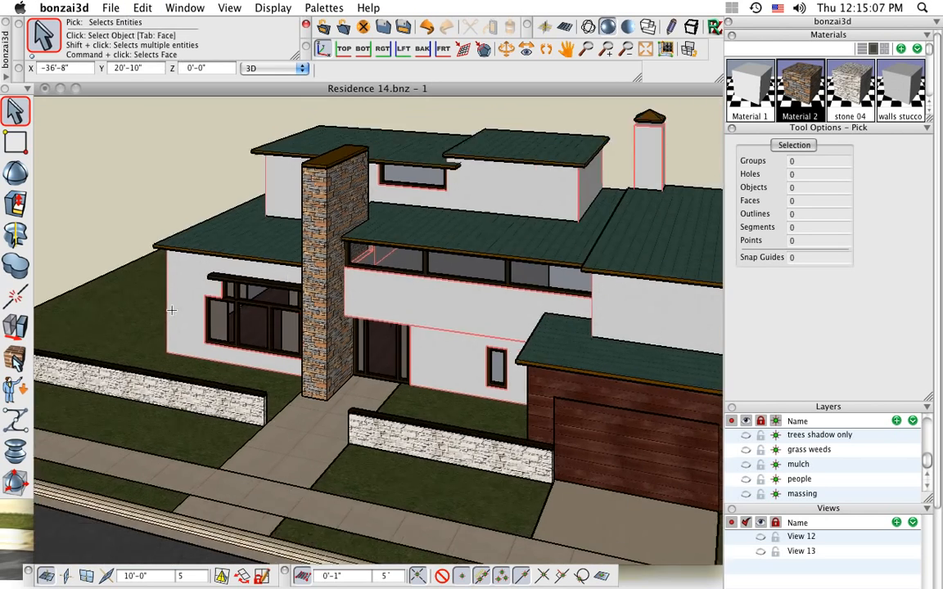
pyautogui.moveTo(537, 501); pyautogui.dragTo(580, 483, button='middle')
pyautogui.moveTo(428, 435); pyautogui.dragTo(426, 388, button='middle')
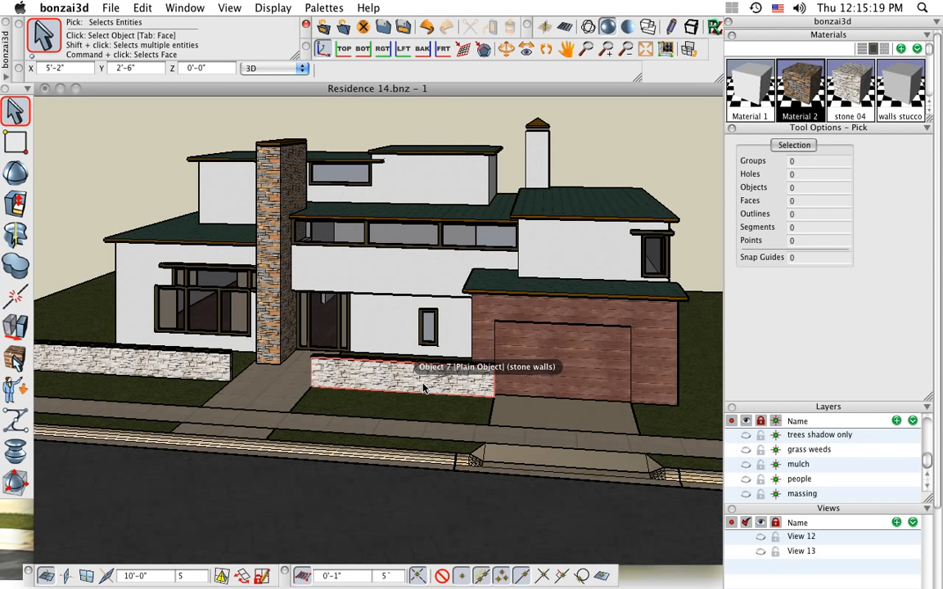
# Activate the Decal tool and review the Mist transparency options of the wall mist material, accepting them and closing its parameters
pyautogui.click(15, 479)
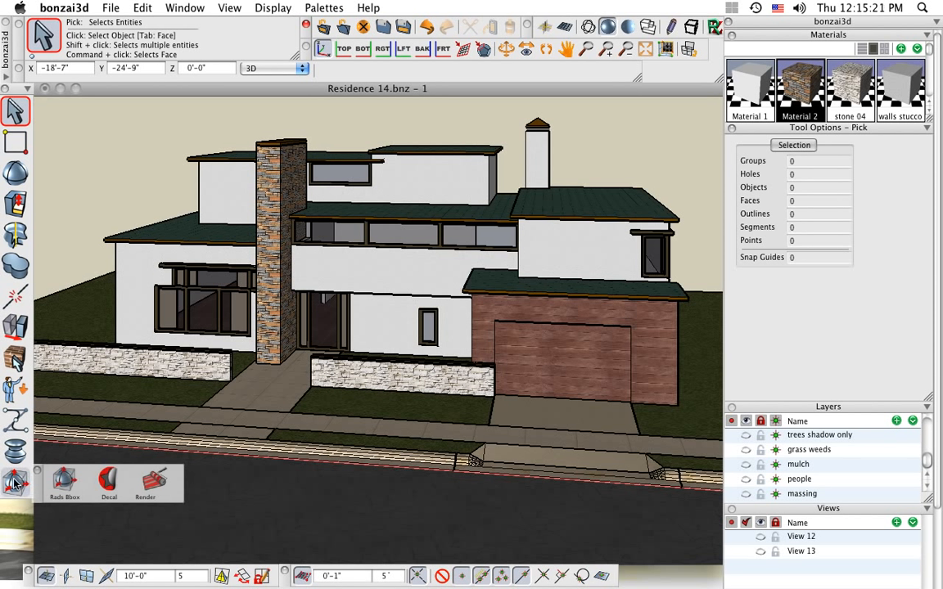
pyautogui.click(107, 489)
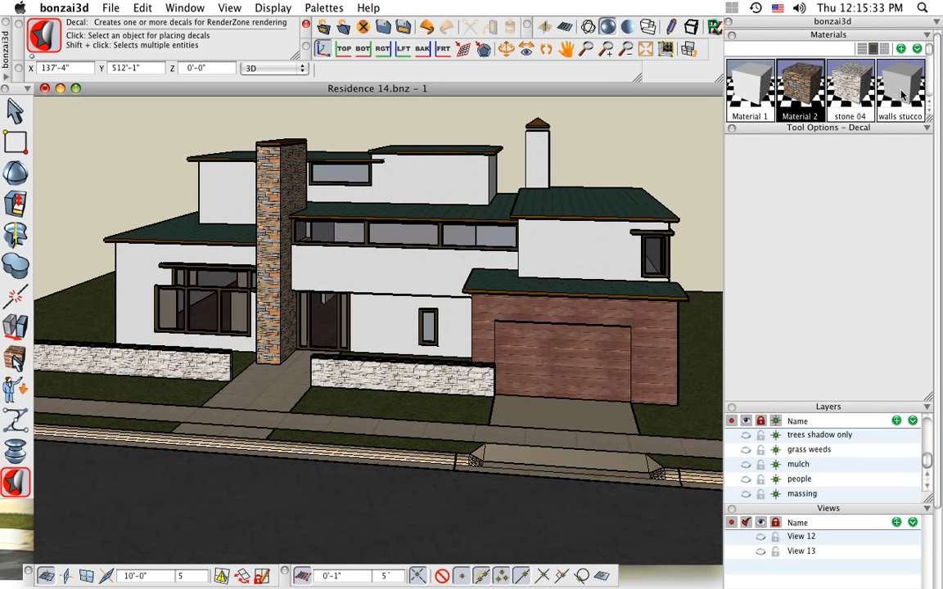
pyautogui.scroll(-2, 905, 96)
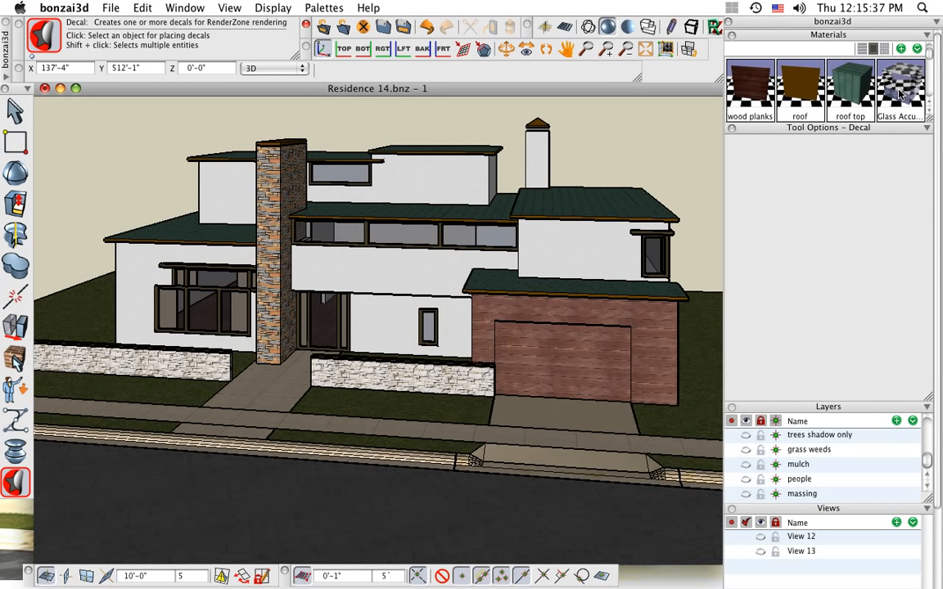
pyautogui.scroll(-1, 771, 89)
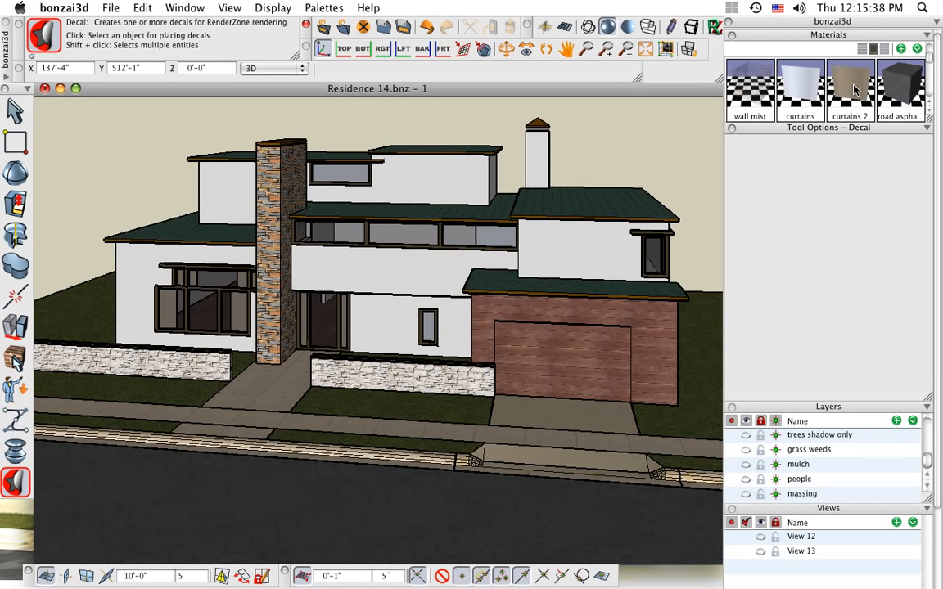
pyautogui.click(755, 95)
pyautogui.doubleClick(755, 94)
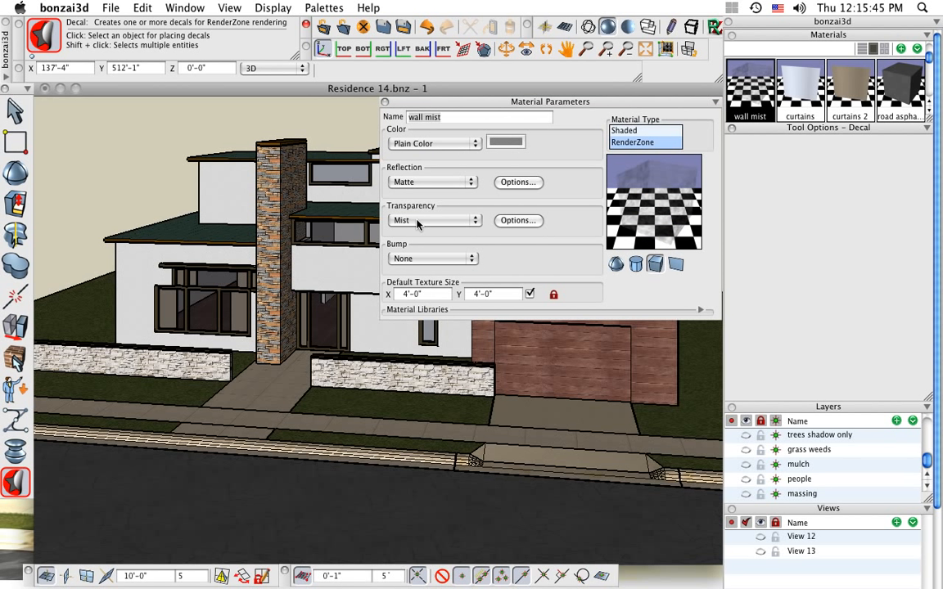
pyautogui.click(519, 221)
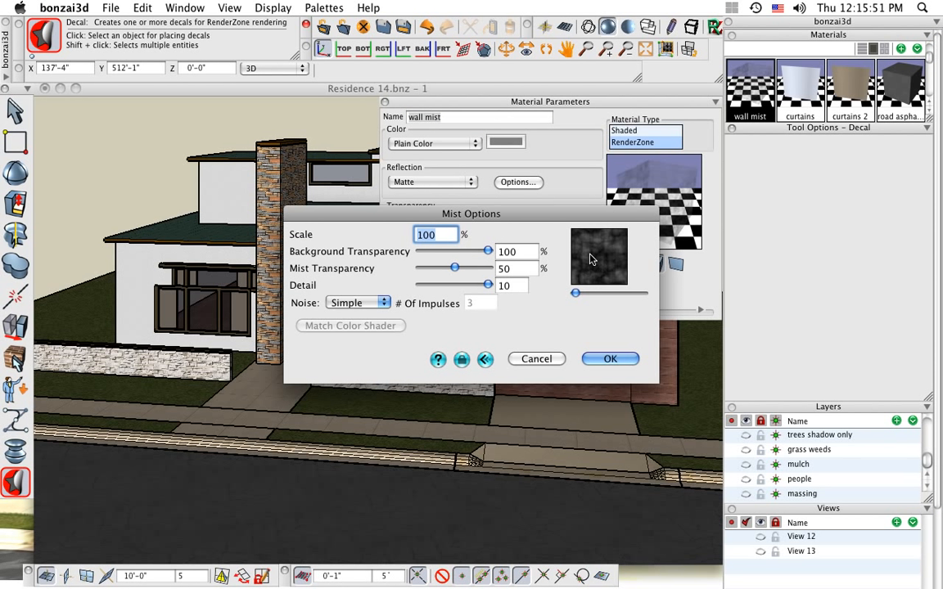
pyautogui.click(622, 360)
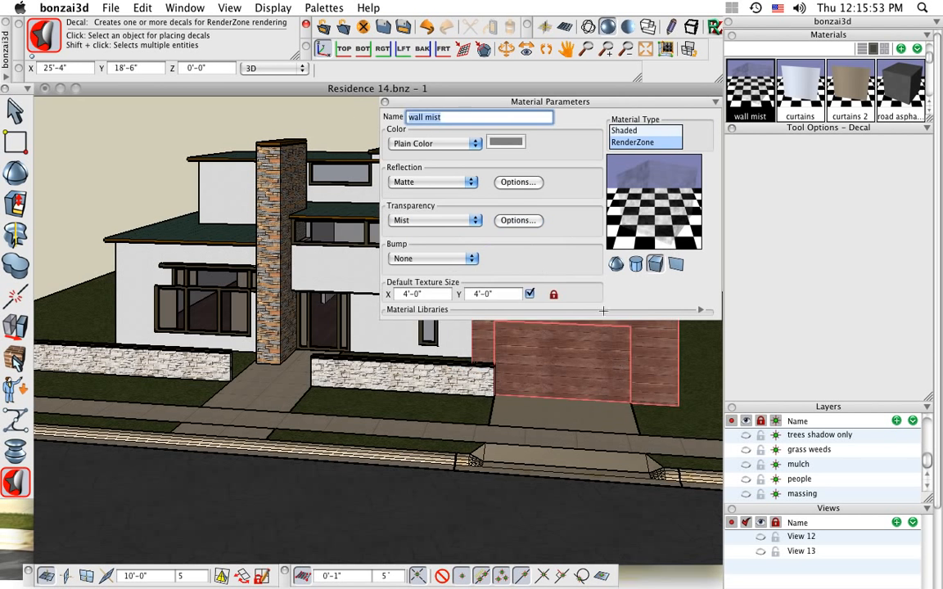
pyautogui.click(385, 102)
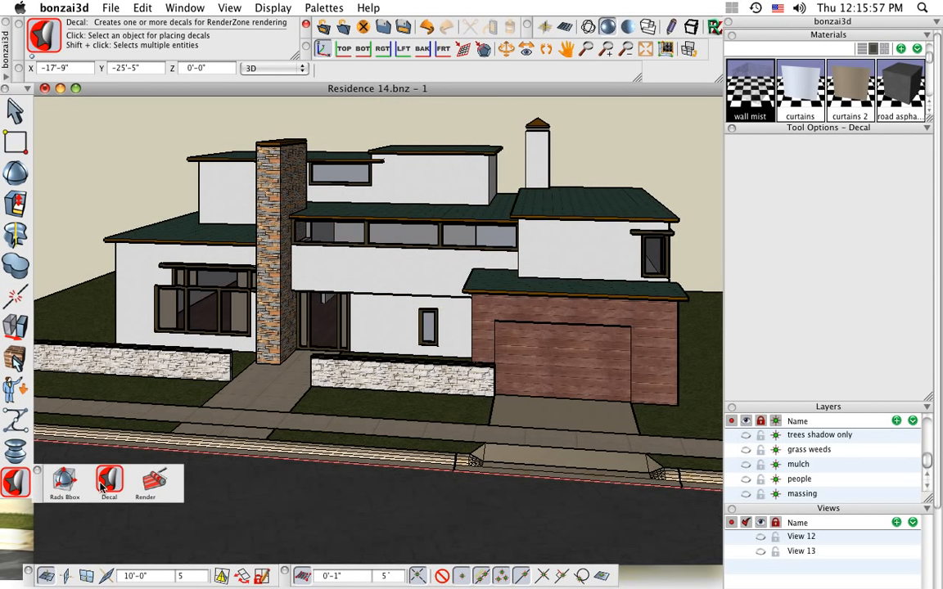
# Open the decals of the white stucco walls, make the Mist pattern decal visible and render its preview with RenderZone
pyautogui.click(426, 280)
pyautogui.moveTo(459, 329); pyautogui.dragTo(361, 243, button='middle')
pyautogui.scroll(5, 378, 271)
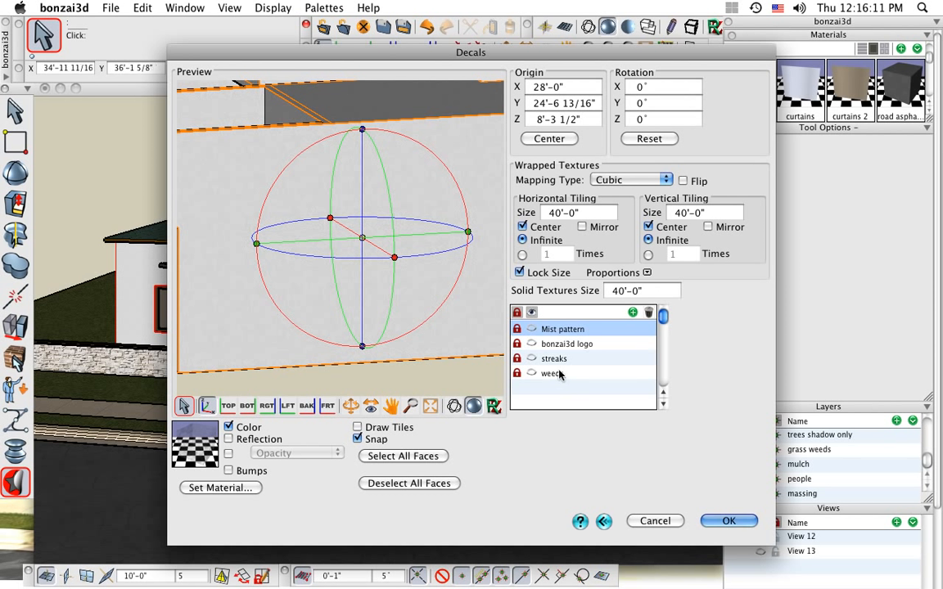
pyautogui.click(494, 407)
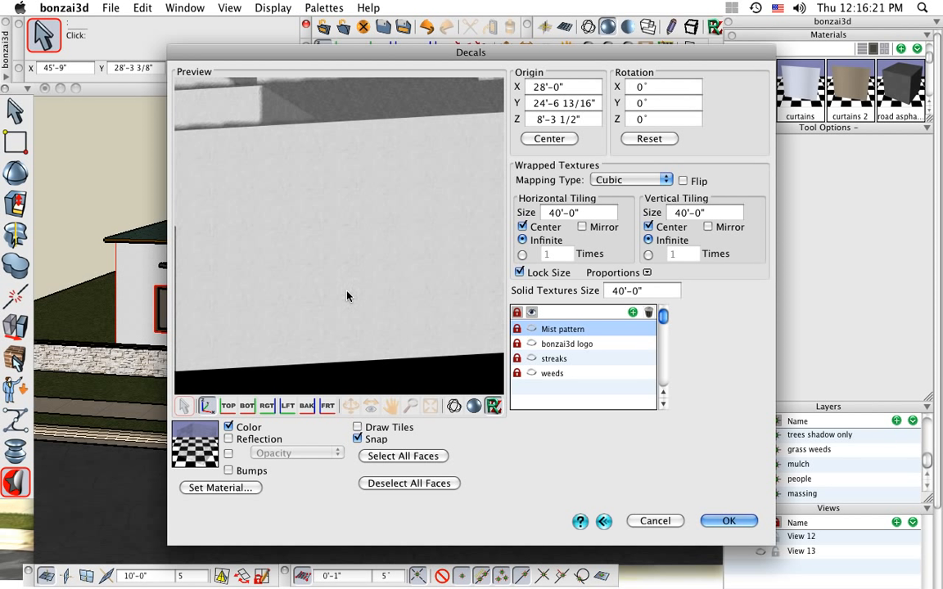
pyautogui.click(532, 330)
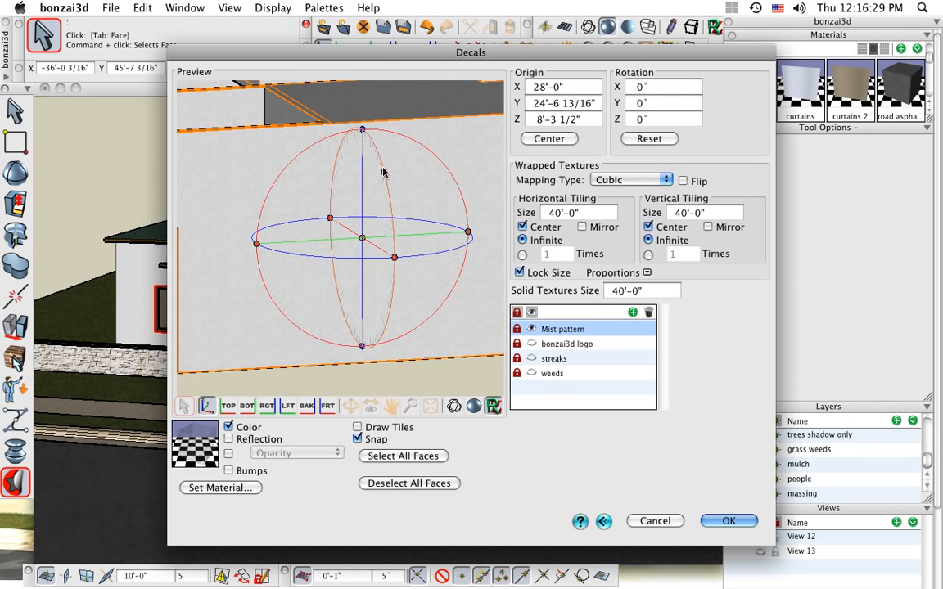
pyautogui.click(493, 406)
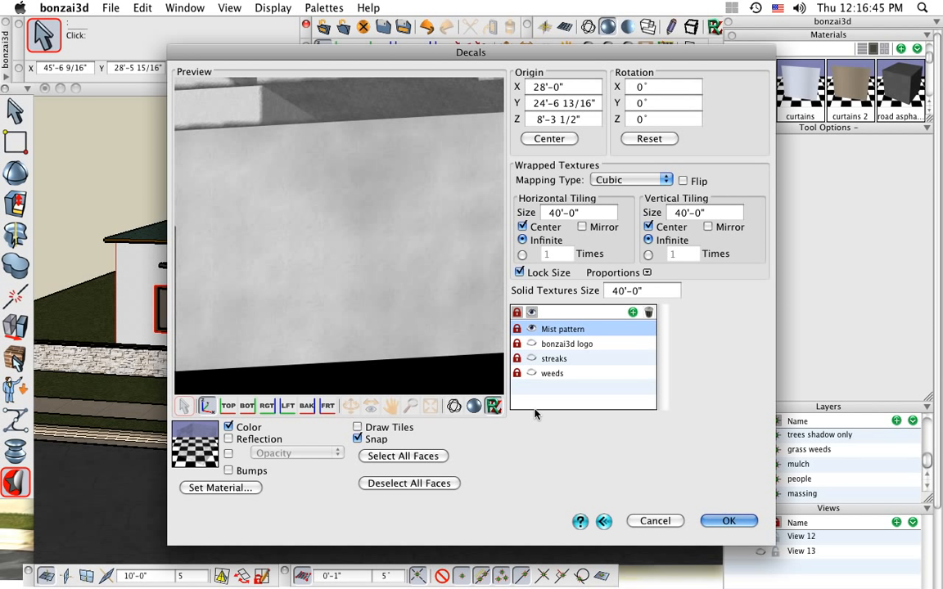
# Show the bonzai3d logo decal with its tiles drawn, and tilt it to about -157° Z rotation while shifting it slightly up the wall
pyautogui.click(533, 344)
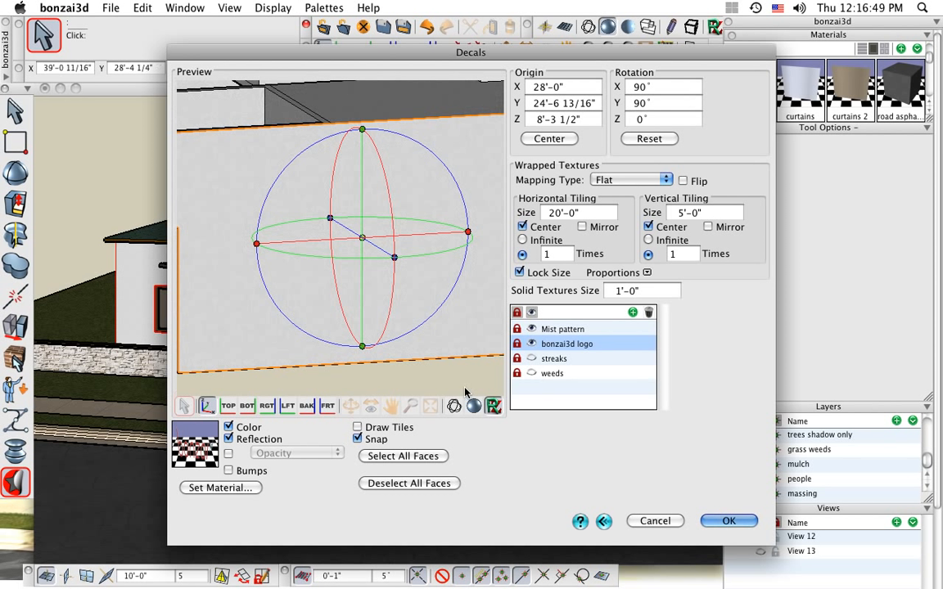
pyautogui.click(357, 427)
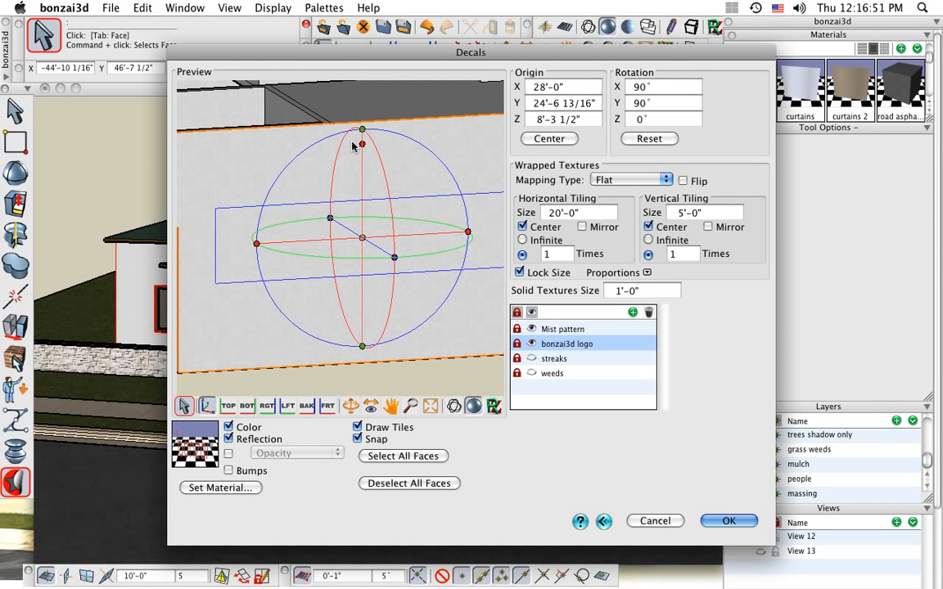
pyautogui.click(326, 141)
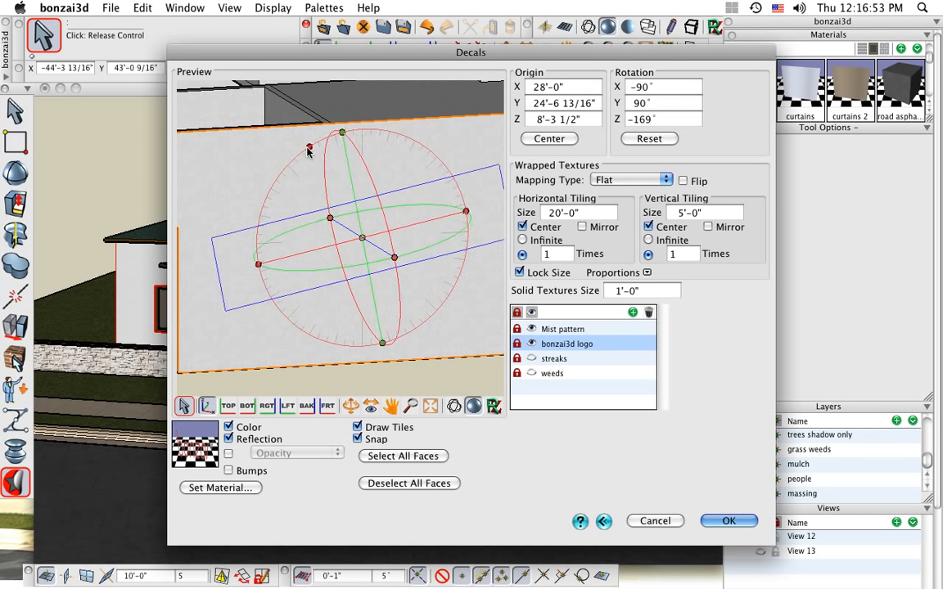
pyautogui.click(326, 183)
pyautogui.click(342, 195)
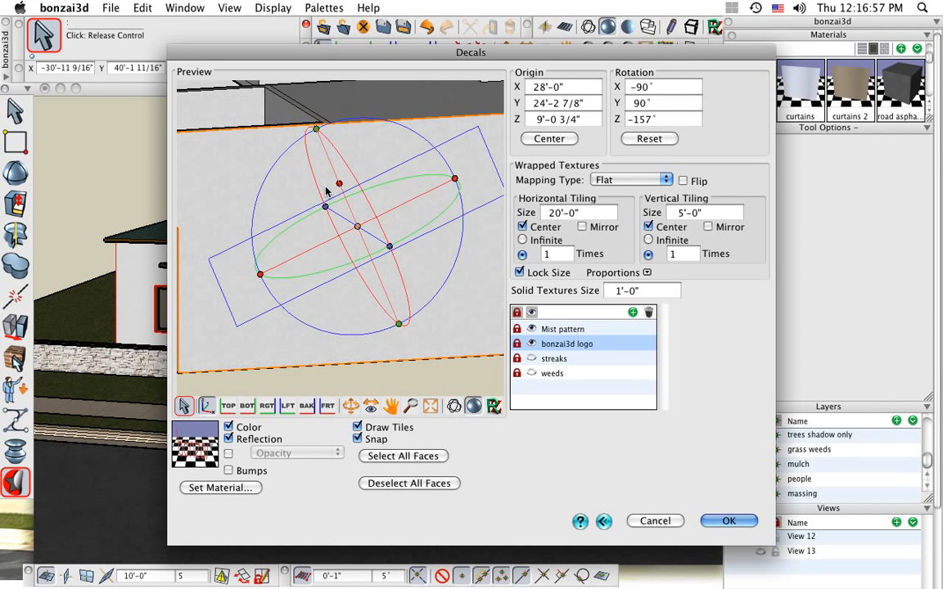
pyautogui.click(323, 208)
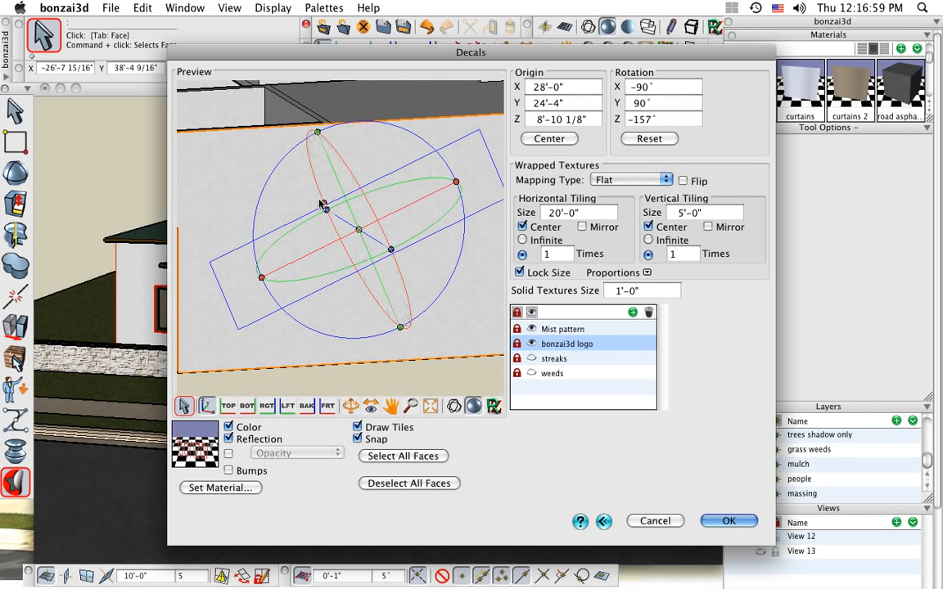
# Render the preview of the tilted bonzai3d logo decal and accept the decal settings
pyautogui.click(493, 406)
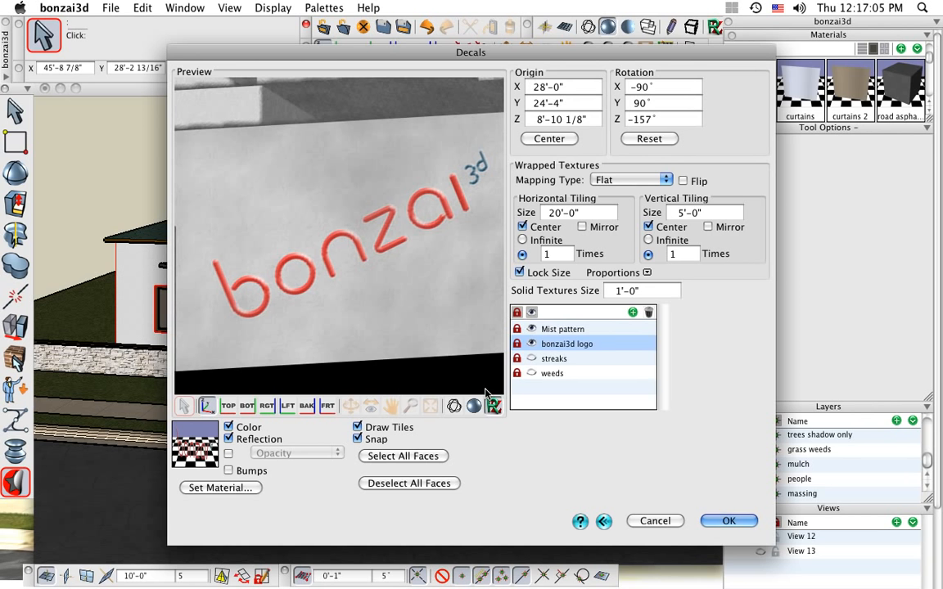
pyautogui.click(727, 522)
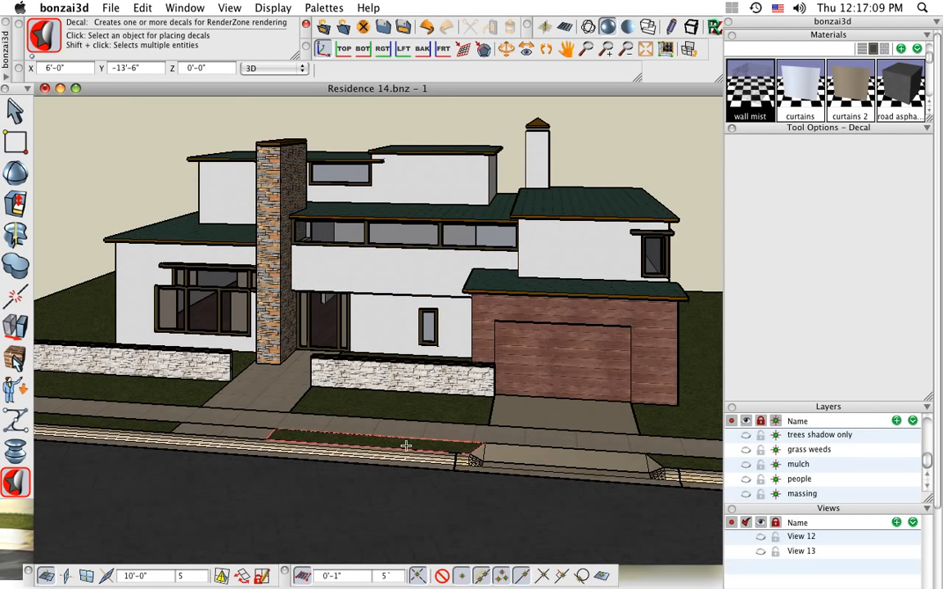
# Make the Sun Light visible in the model so its direction line is displayed in front of the house
pyautogui.moveTo(408, 446)
pyautogui.mouseDown(button='middle')
pyautogui.moveTo(459, 452)
pyautogui.moveTo(438, 444)
pyautogui.moveTo(416, 453)
pyautogui.mouseUp(button='middle')
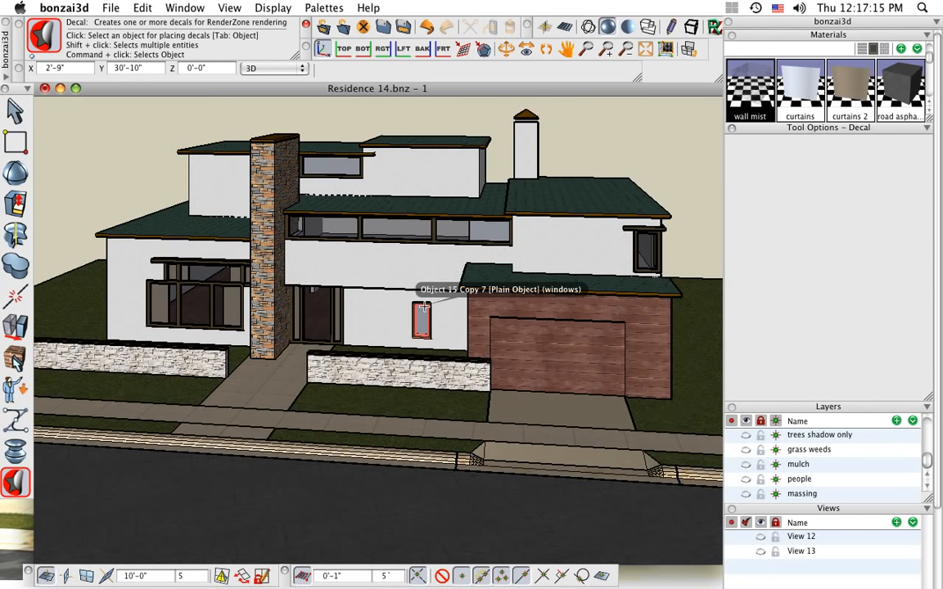
pyautogui.moveTo(568, 427); pyautogui.dragTo(563, 422, button='middle')
pyautogui.moveTo(938, 377); pyautogui.dragTo(938, 511)
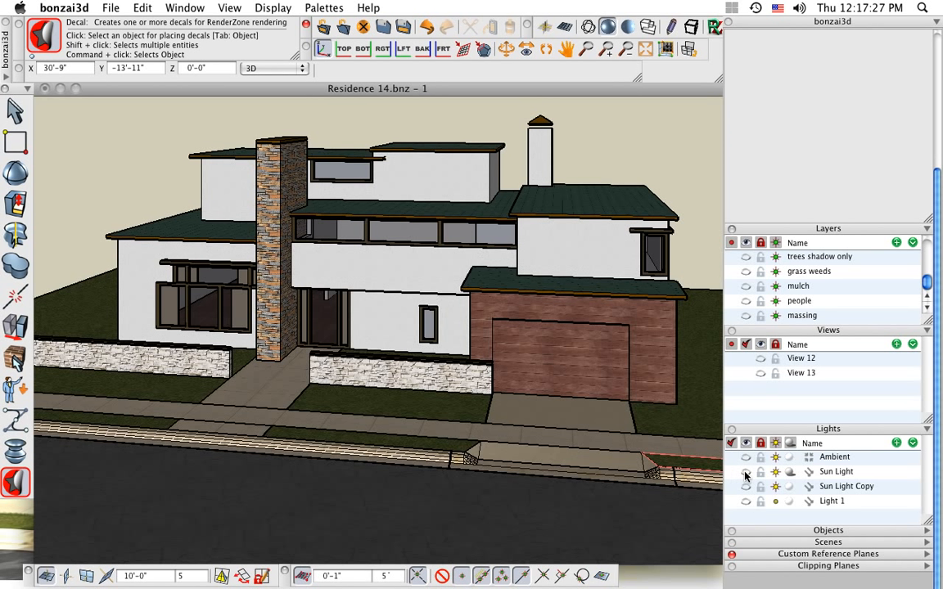
pyautogui.click(745, 475)
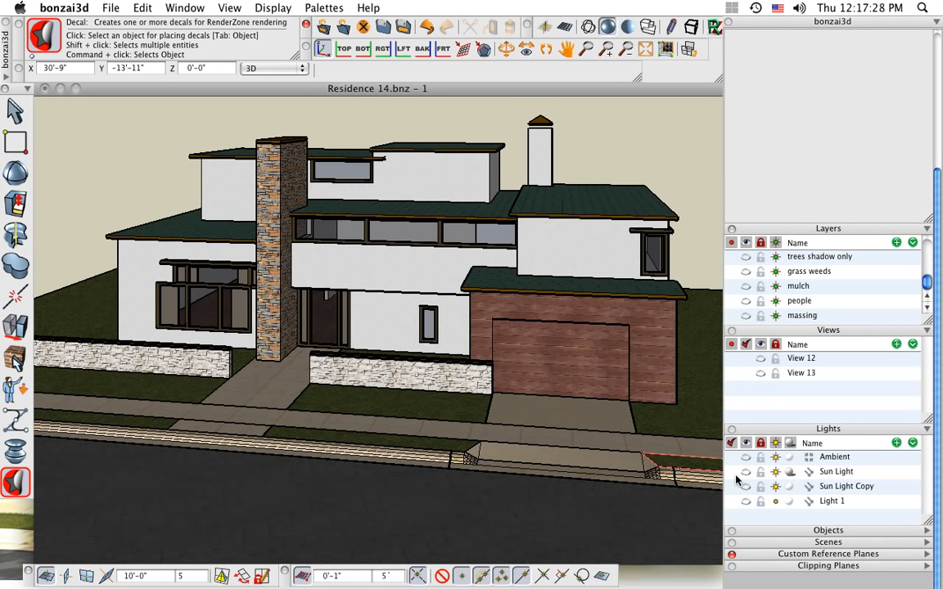
# Turn off object snapping and move the Sun Light's source end lower and farther out beside the house's living room windows
pyautogui.click(443, 576)
pyautogui.moveTo(189, 432); pyautogui.dragTo(205, 344, button='middle')
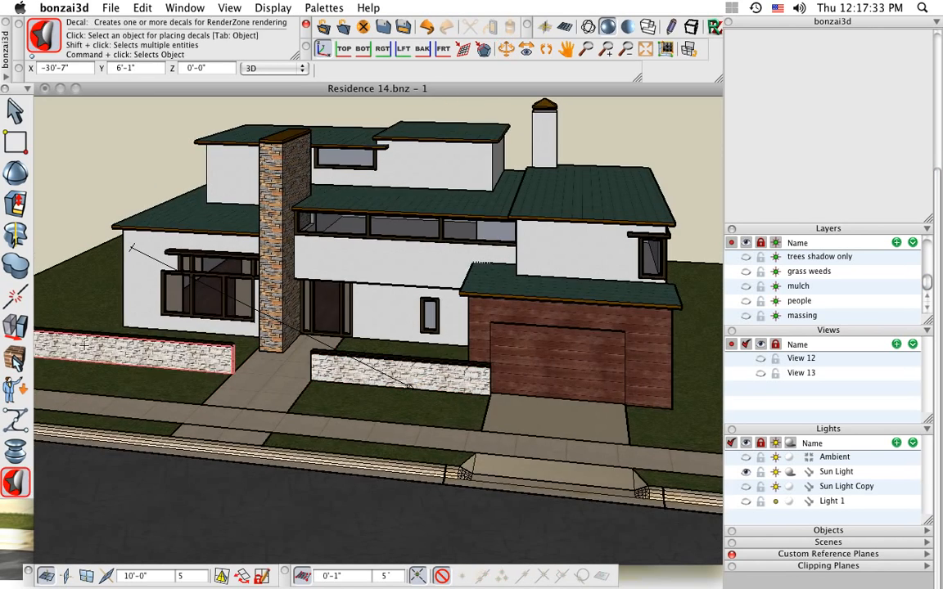
pyautogui.moveTo(15, 325); pyautogui.dragTo(70, 325)
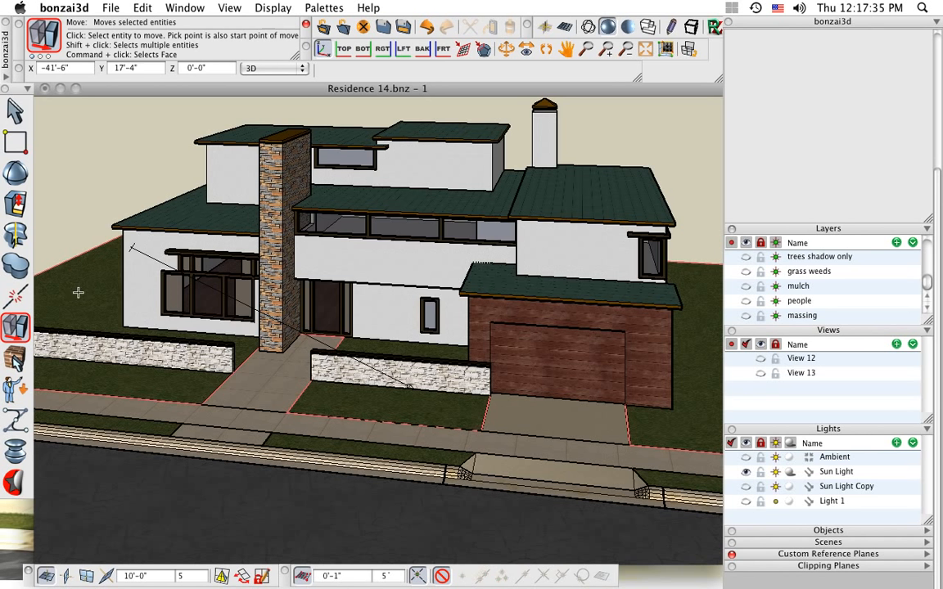
pyautogui.click(131, 247)
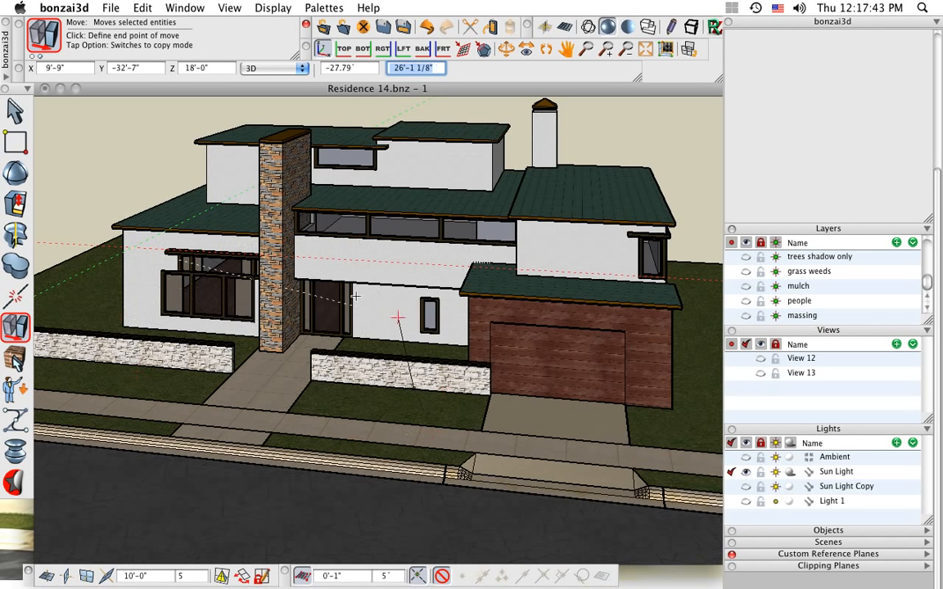
pyautogui.click(89, 300)
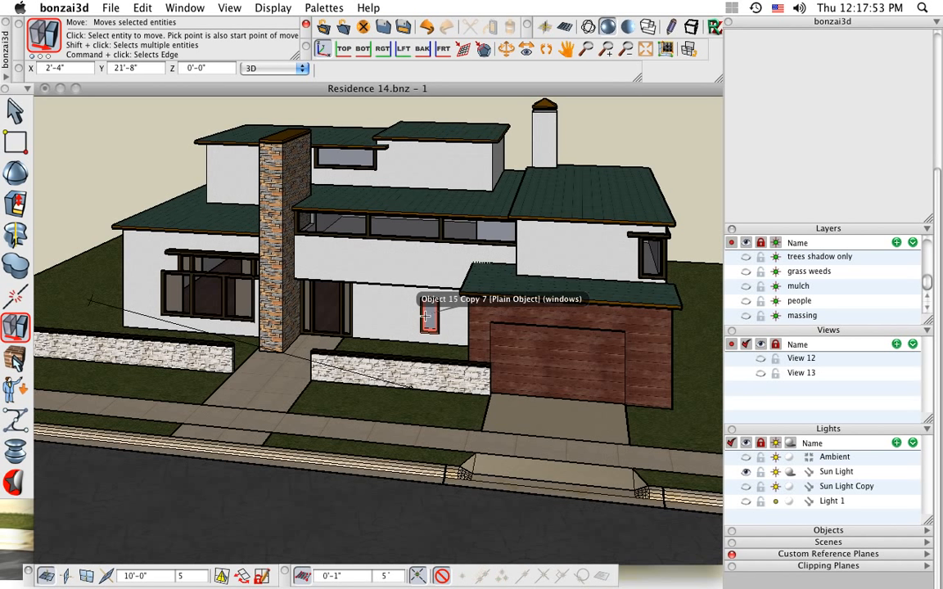
pyautogui.click(426, 318)
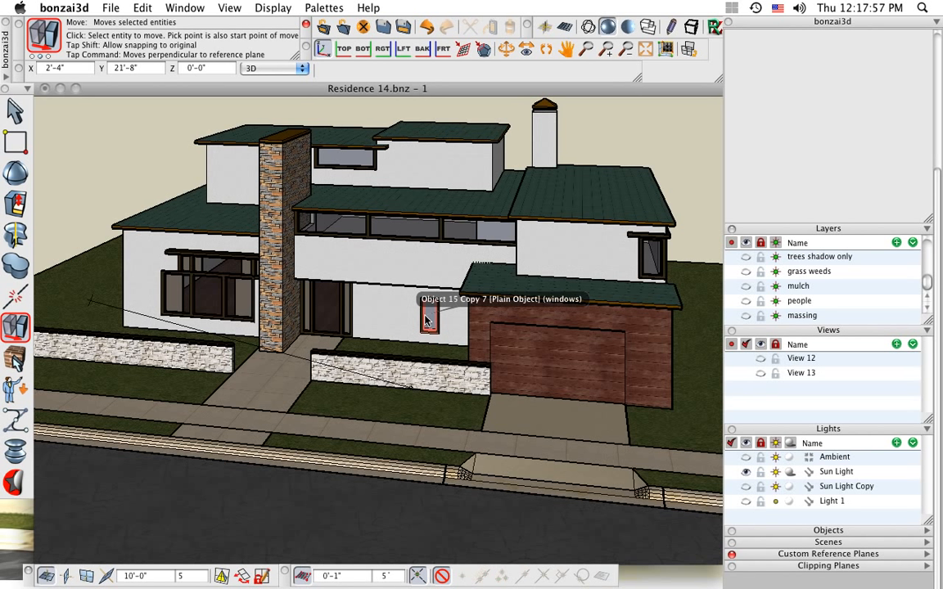
# Switch the house model to the Shaded Full display so that the Sun Light casts shadows
pyautogui.click(425, 320)
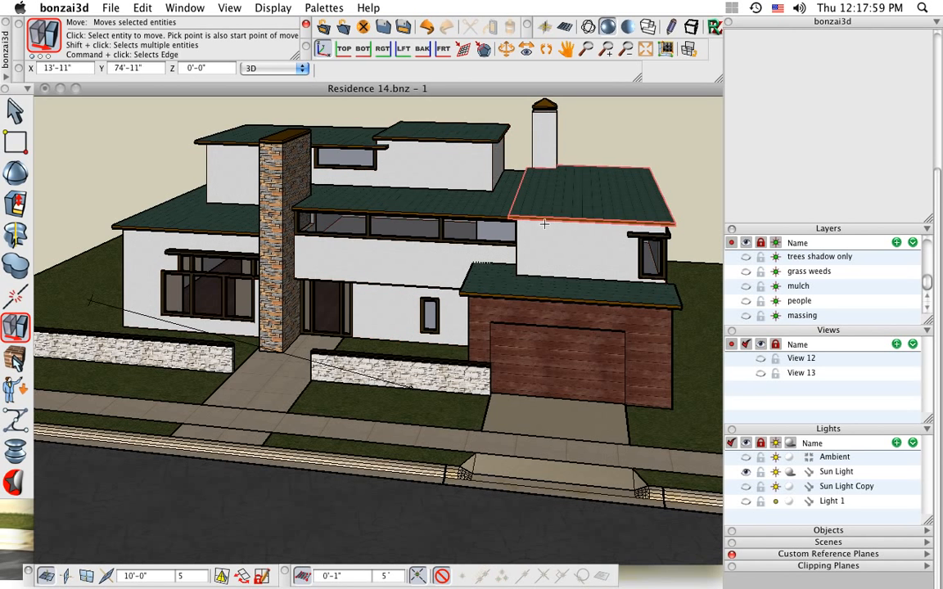
pyautogui.click(544, 223)
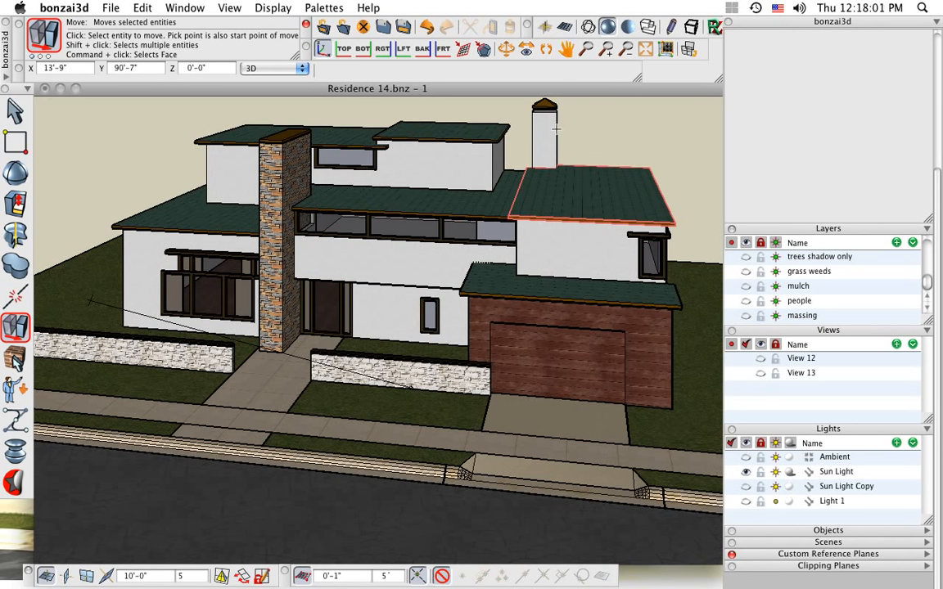
pyautogui.click(628, 28)
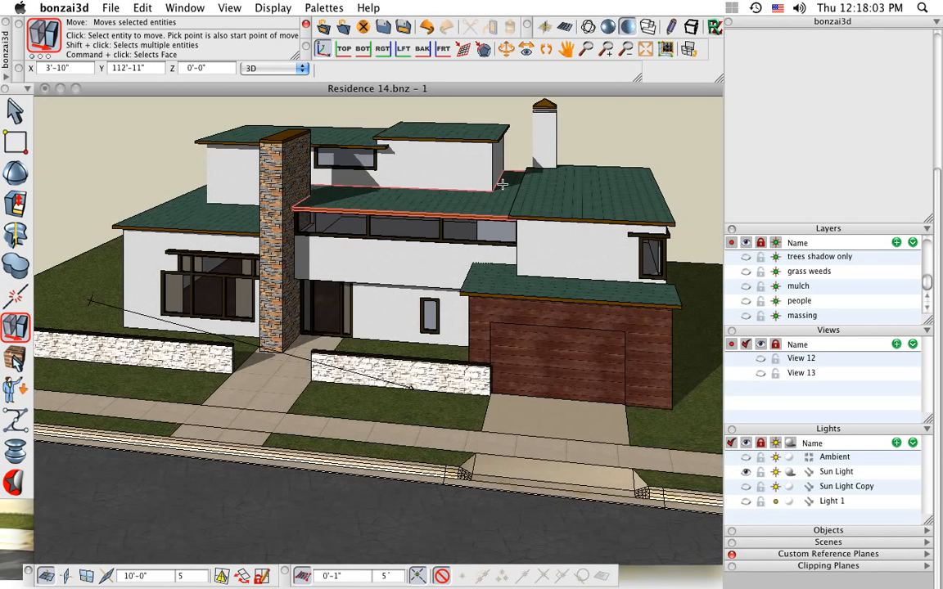
# Shift the whole Sun Light slightly toward the chimney and reposition its source end to about X -24'-6", Y -8'-4"
pyautogui.click(92, 301)
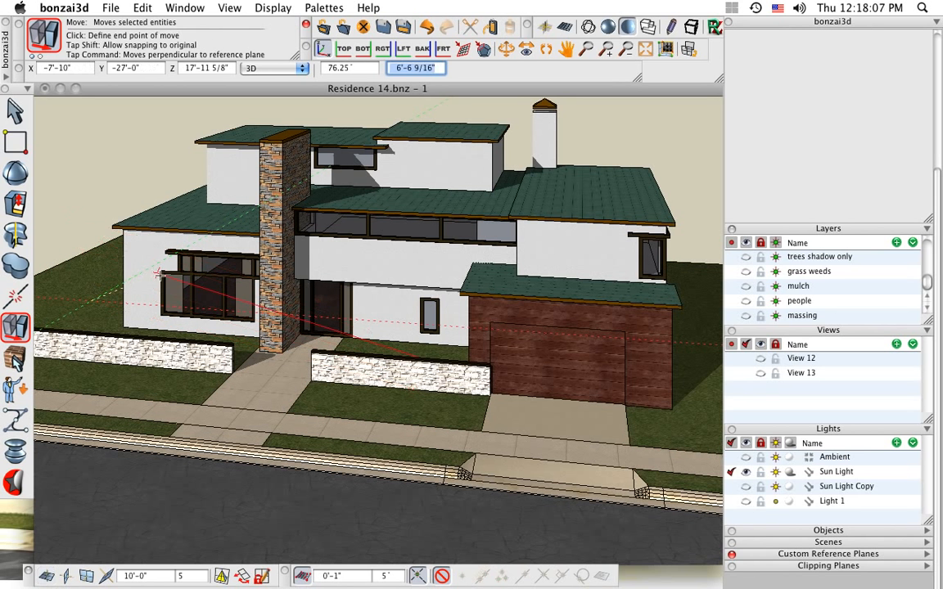
pyautogui.click(133, 304)
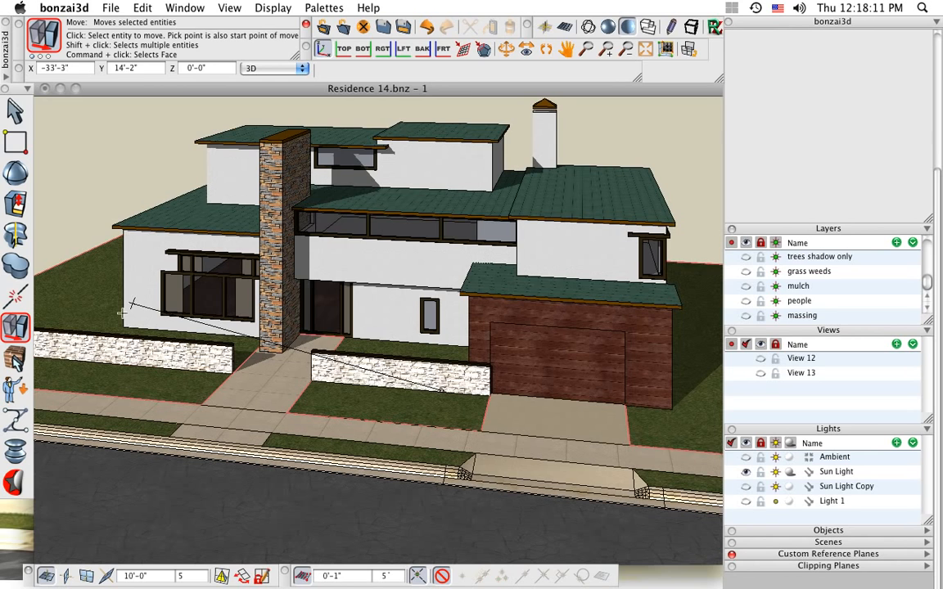
pyautogui.click(121, 275)
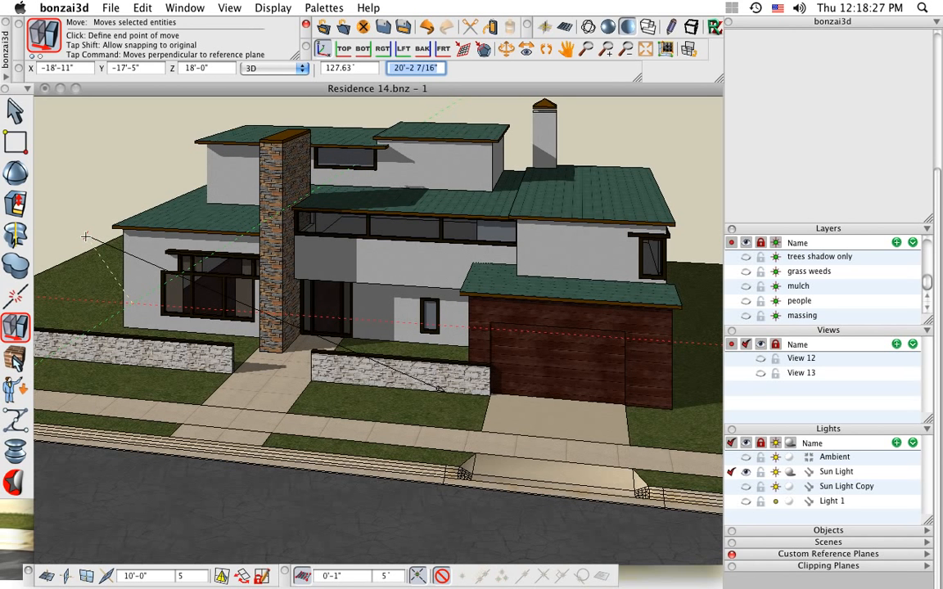
pyautogui.click(85, 236)
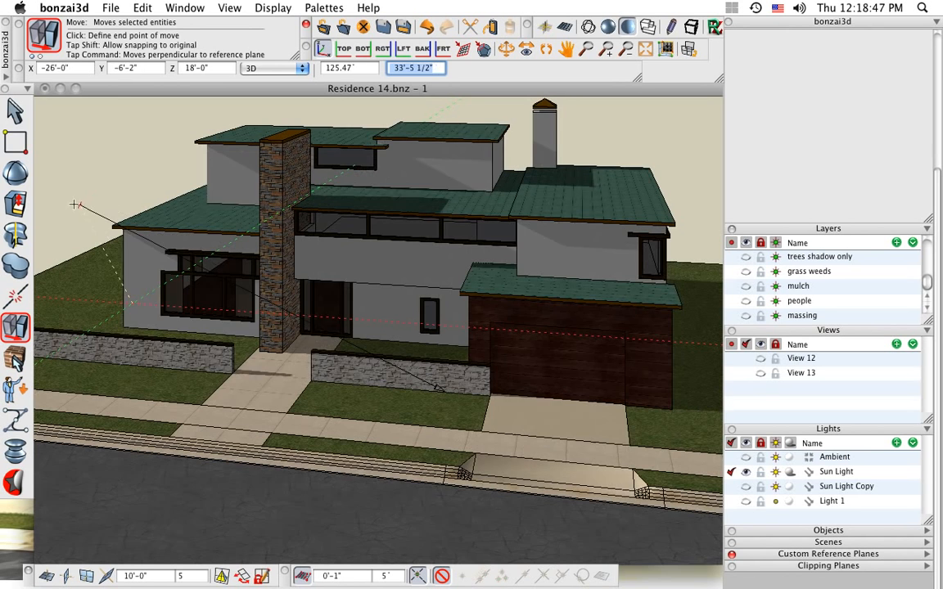
pyautogui.click(84, 211)
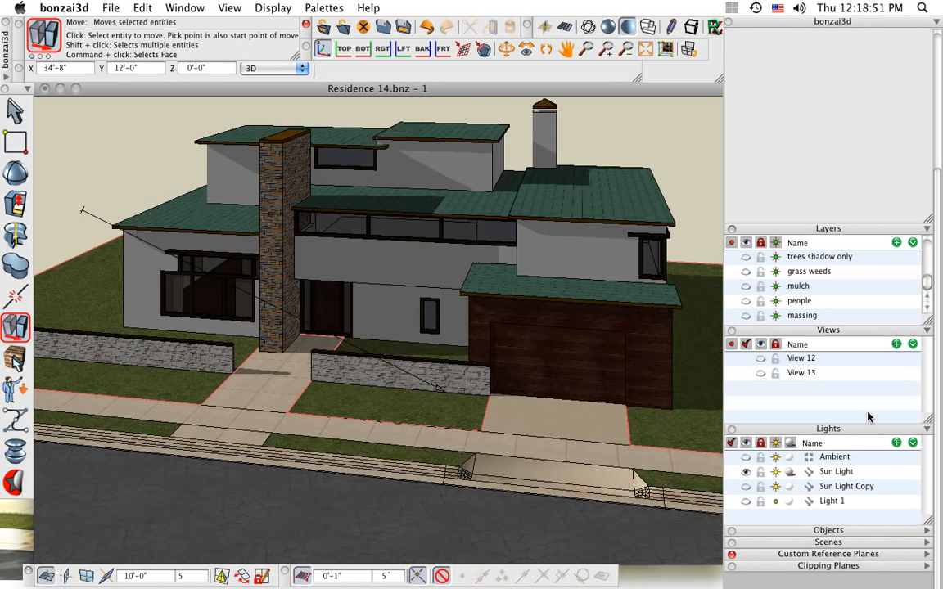
# Open the Sun Light's direction-from-sun settings and base the site on a city
pyautogui.click(831, 475)
pyautogui.doubleClick(831, 473)
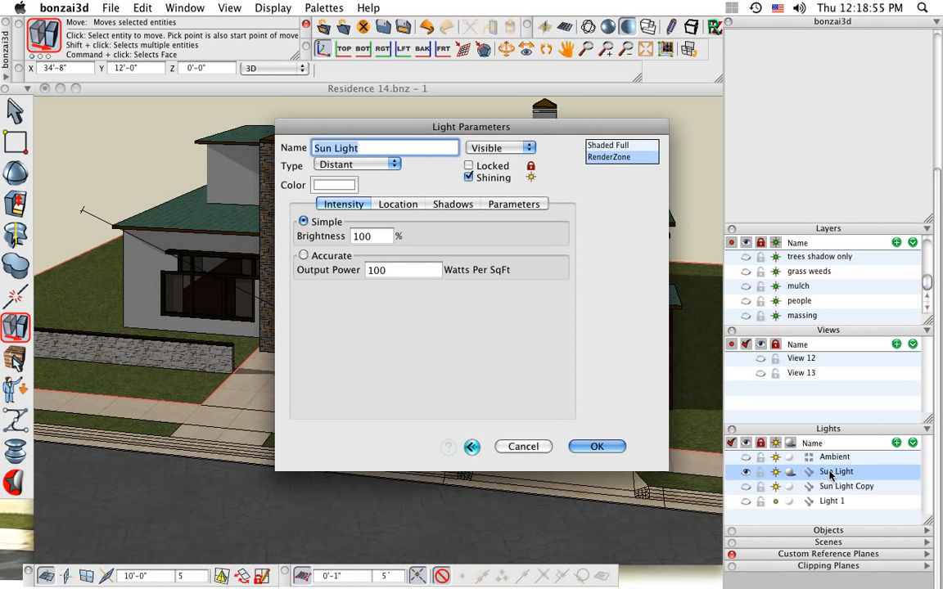
pyautogui.click(396, 205)
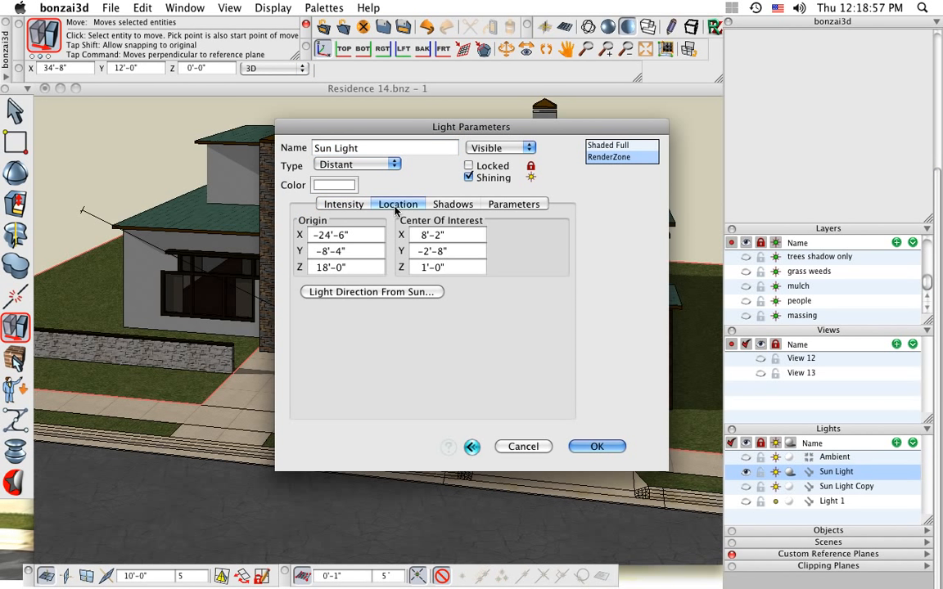
pyautogui.click(371, 292)
pyautogui.click(380, 226)
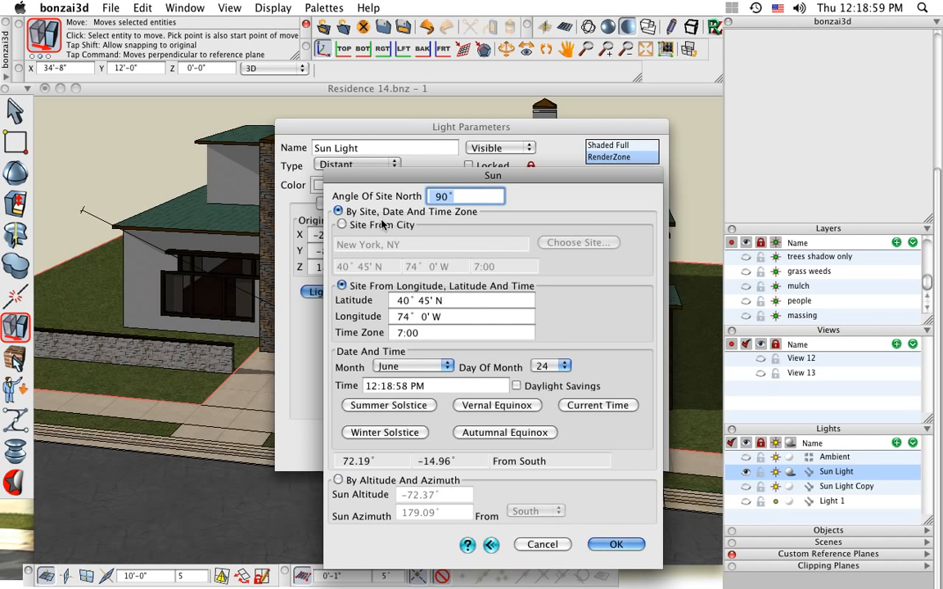
# Choose Columbus, OH, United States as the geographic site for the sun position
pyautogui.click(577, 242)
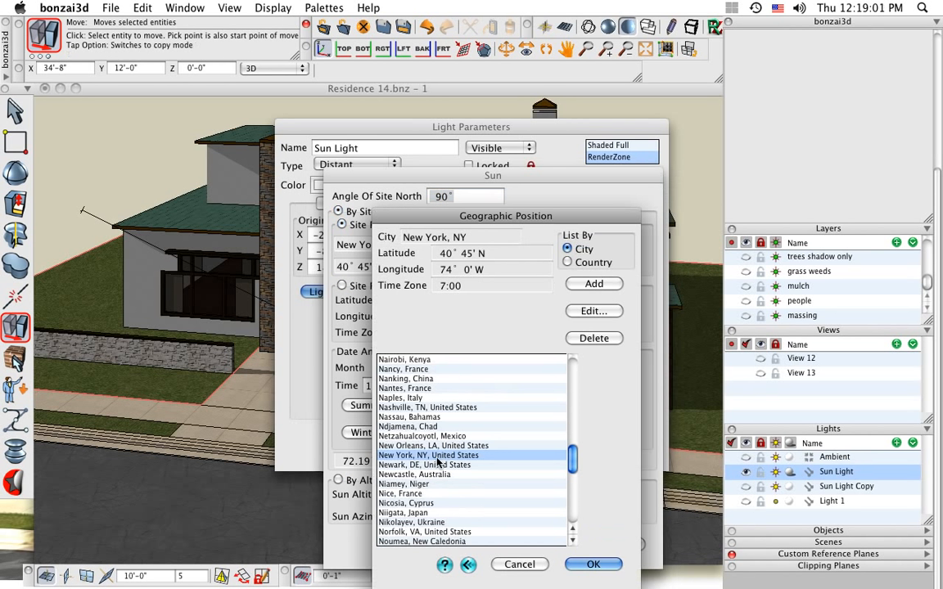
pyautogui.scroll(15, 446, 457)
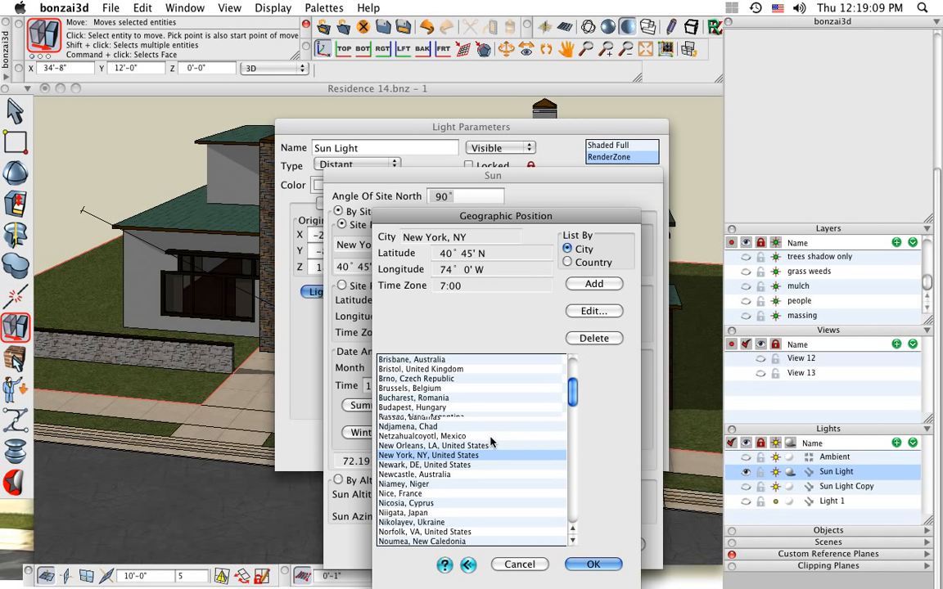
pyautogui.scroll(-1, 491, 443)
pyautogui.scroll(-6, 491, 443)
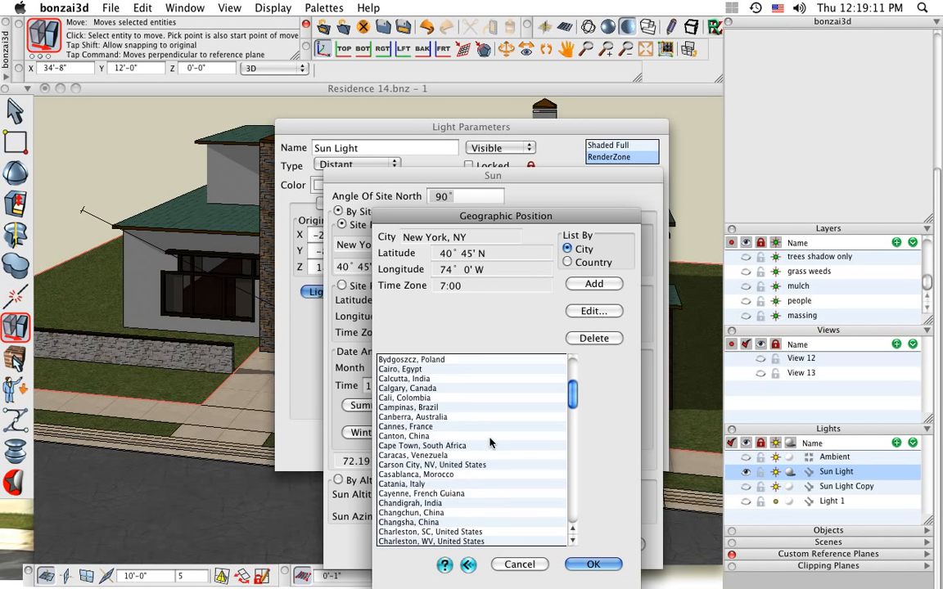
pyautogui.scroll(-1, 490, 443)
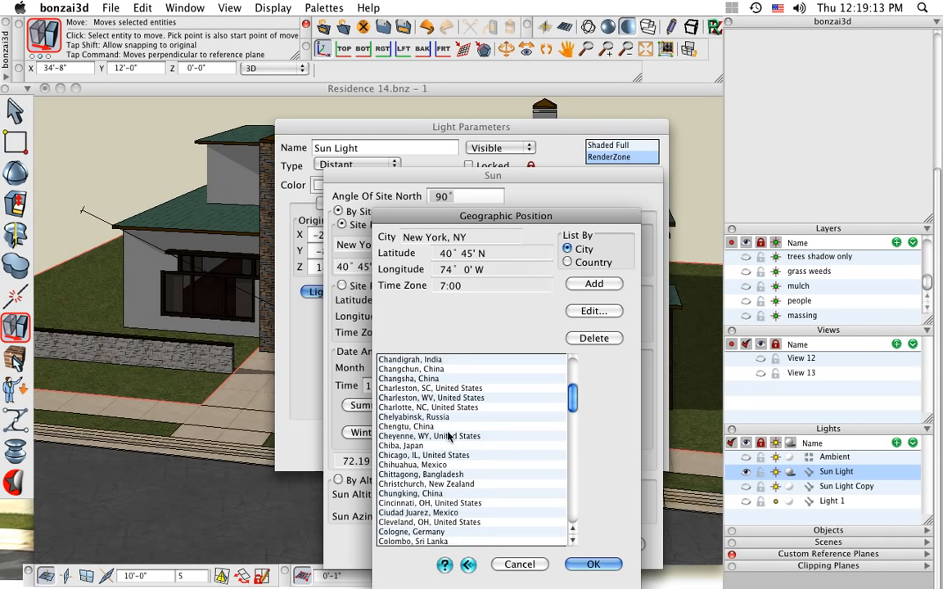
pyautogui.scroll(-2, 483, 423)
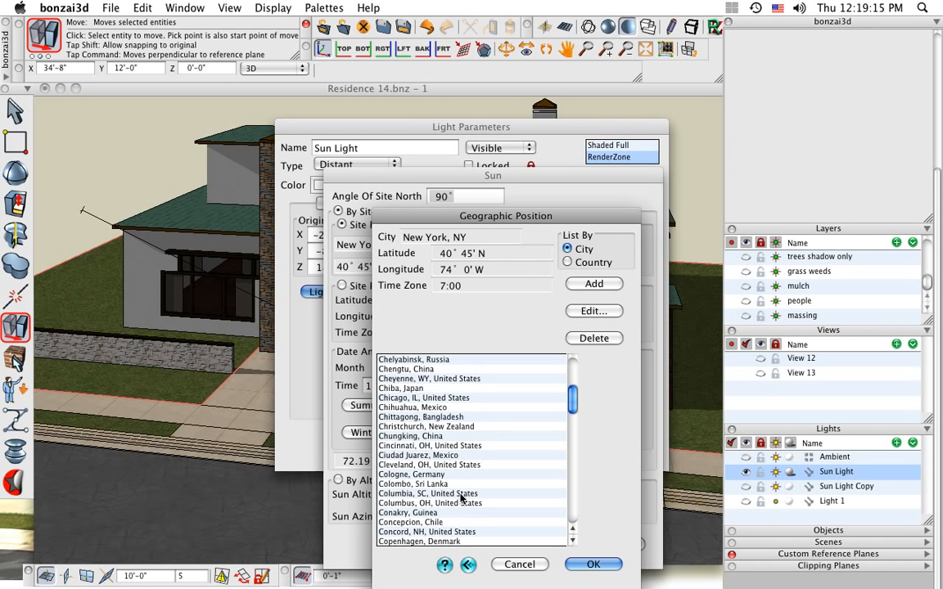
pyautogui.click(424, 504)
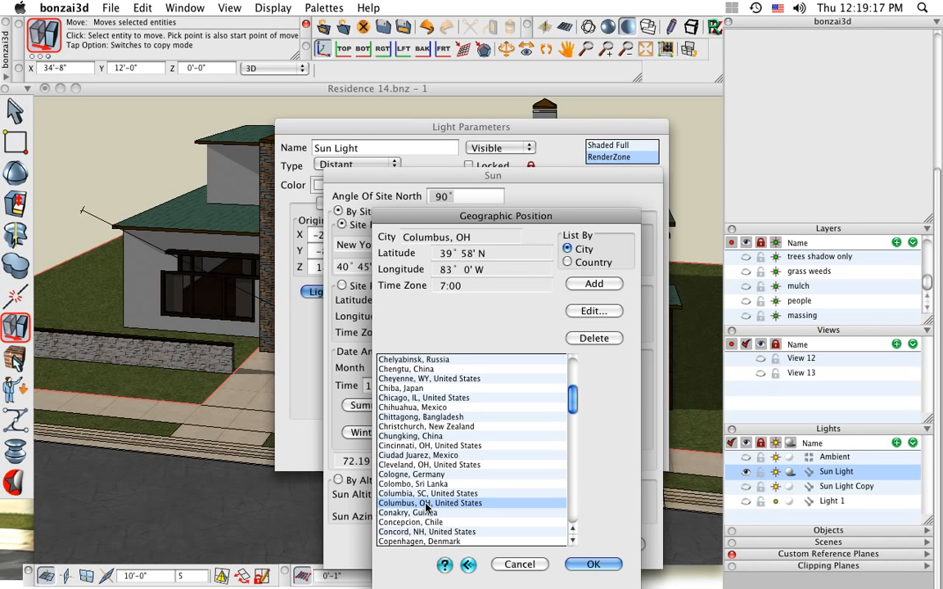
pyautogui.click(593, 564)
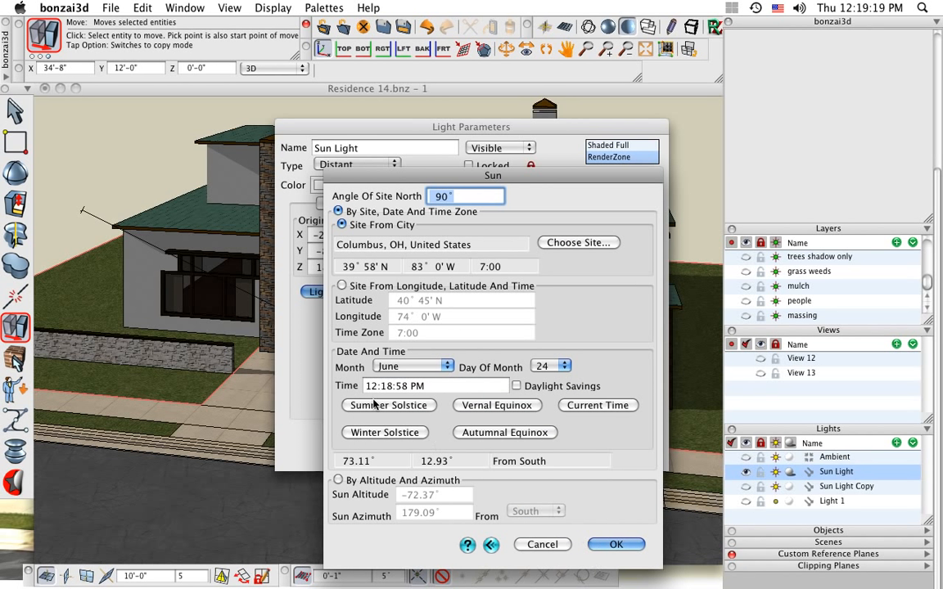
# Accept the June 24, 12:18:58 PM sun settings and apply the Sun Light parameters
pyautogui.click(423, 369)
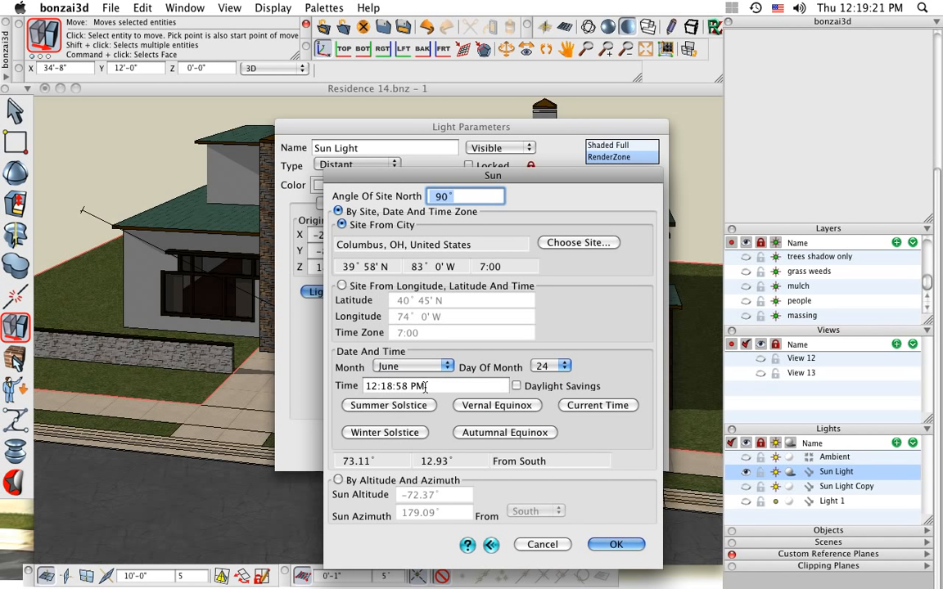
pyautogui.click(427, 387)
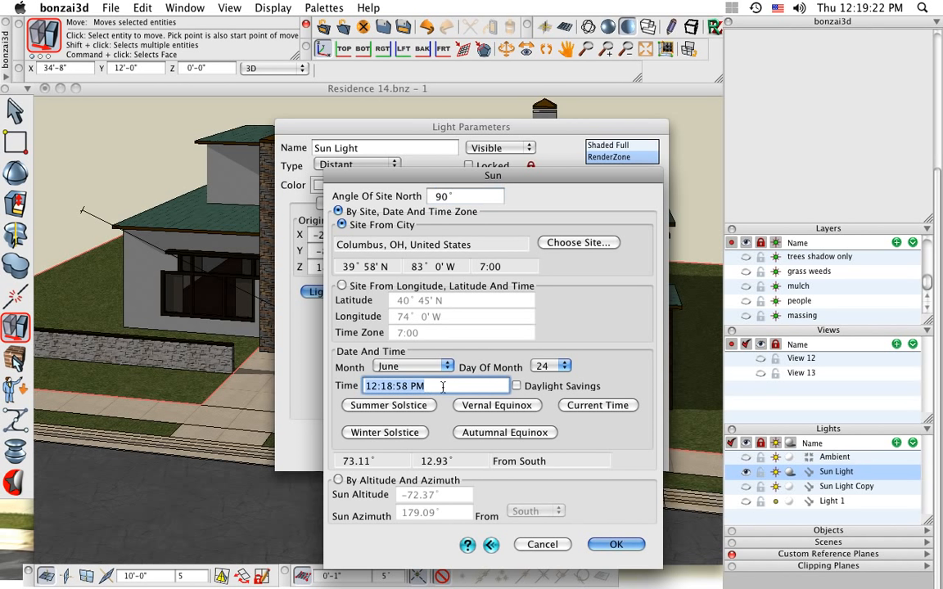
pyautogui.click(615, 544)
pyautogui.click(597, 446)
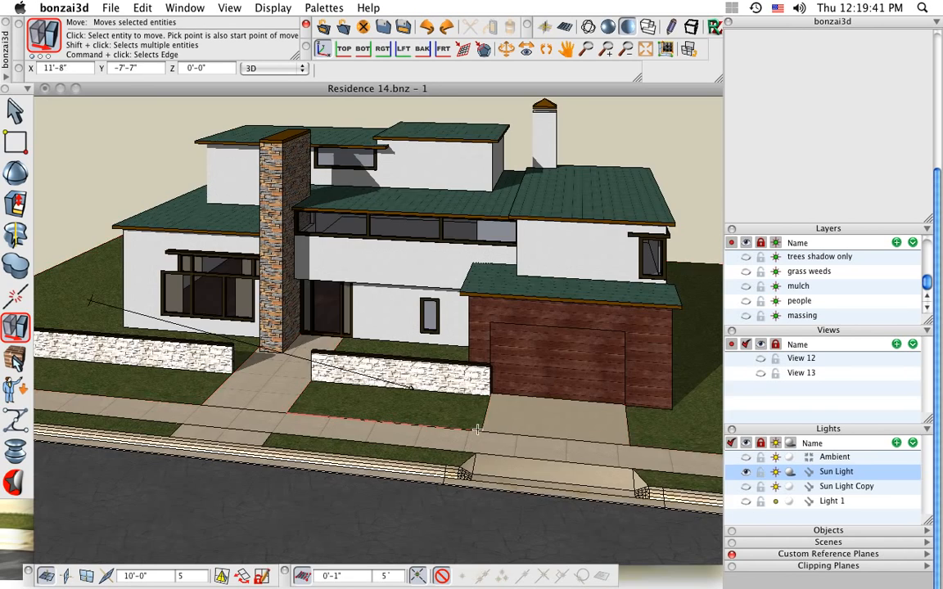
# Make the trees layer visible around the house and return to the Move tool
pyautogui.moveTo(451, 348); pyautogui.dragTo(418, 314, button='middle')
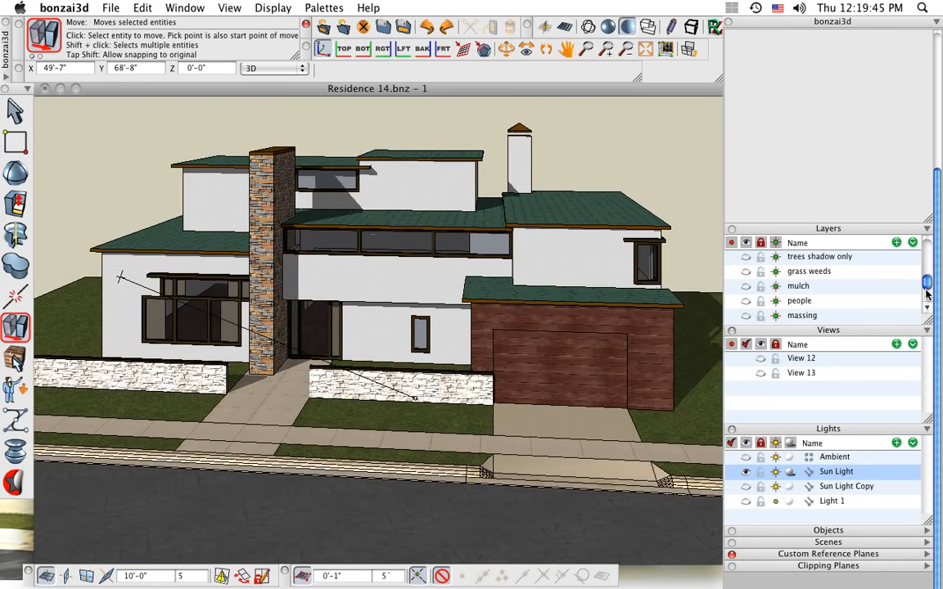
pyautogui.scroll(1, 918, 295)
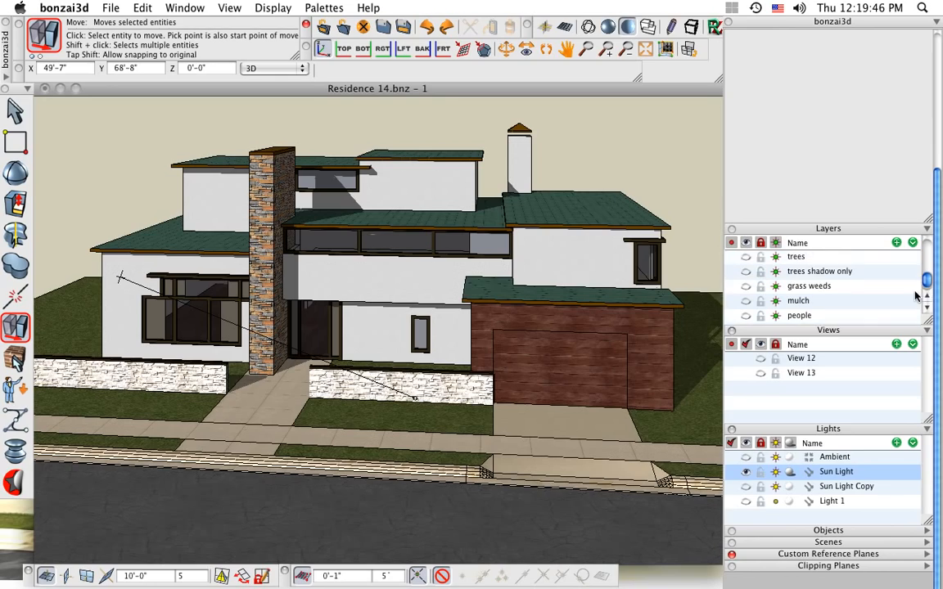
pyautogui.click(746, 257)
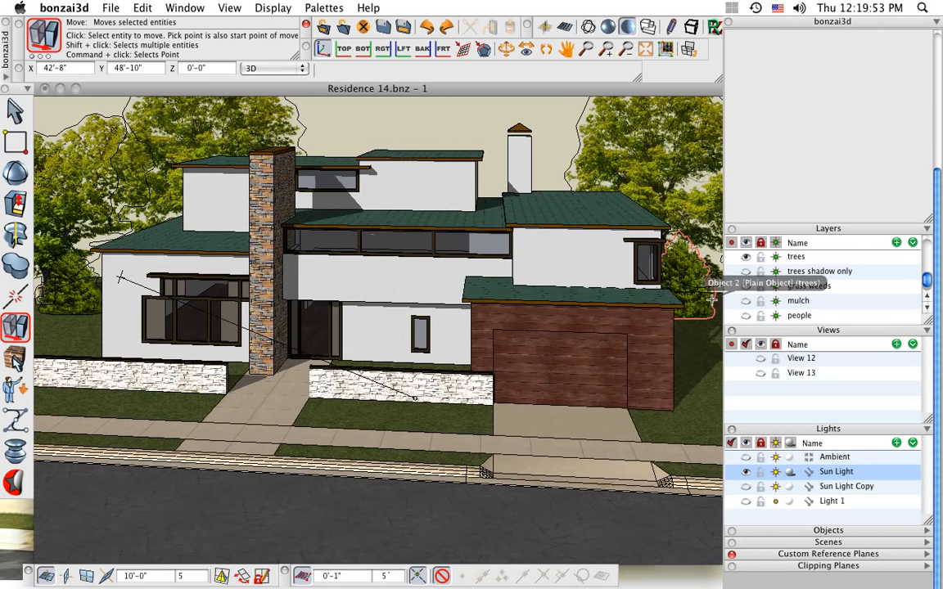
pyautogui.scroll(-2, 388, 352)
pyautogui.moveTo(404, 425); pyautogui.dragTo(419, 427, button='middle')
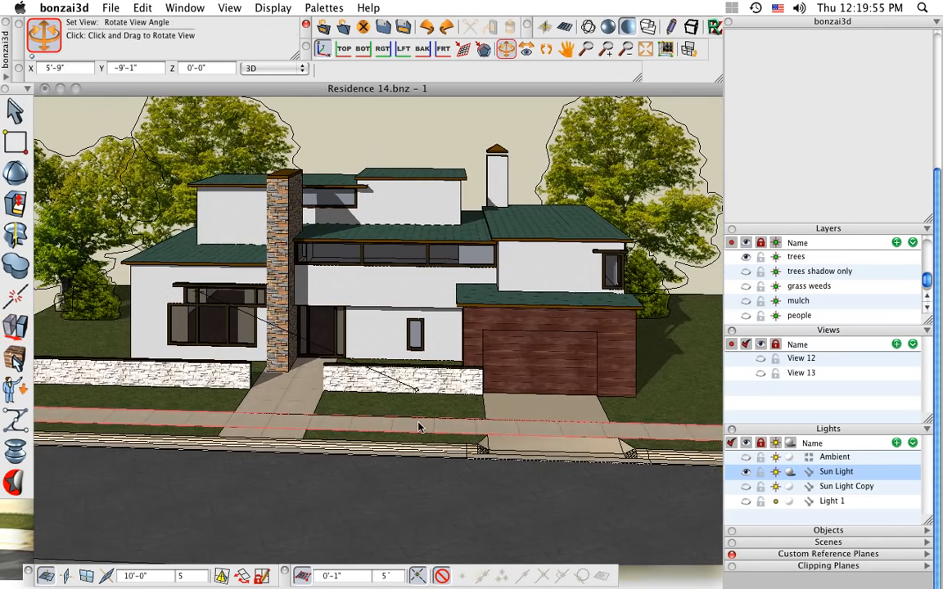
pyautogui.click(15, 327)
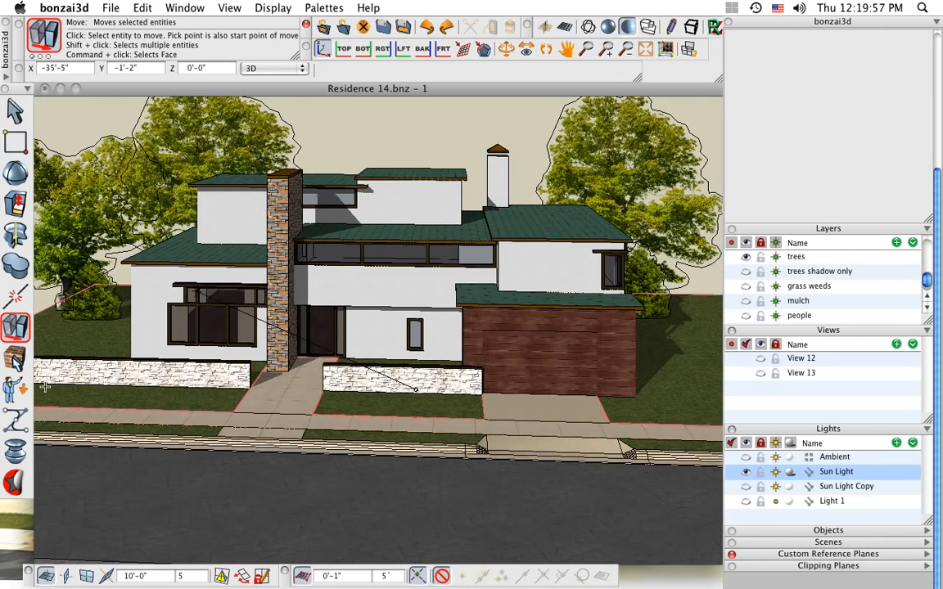
# Start the Place Component tool, look at the Abstract Trees library, and open the Realistic Trees library
pyautogui.moveTo(20, 389)
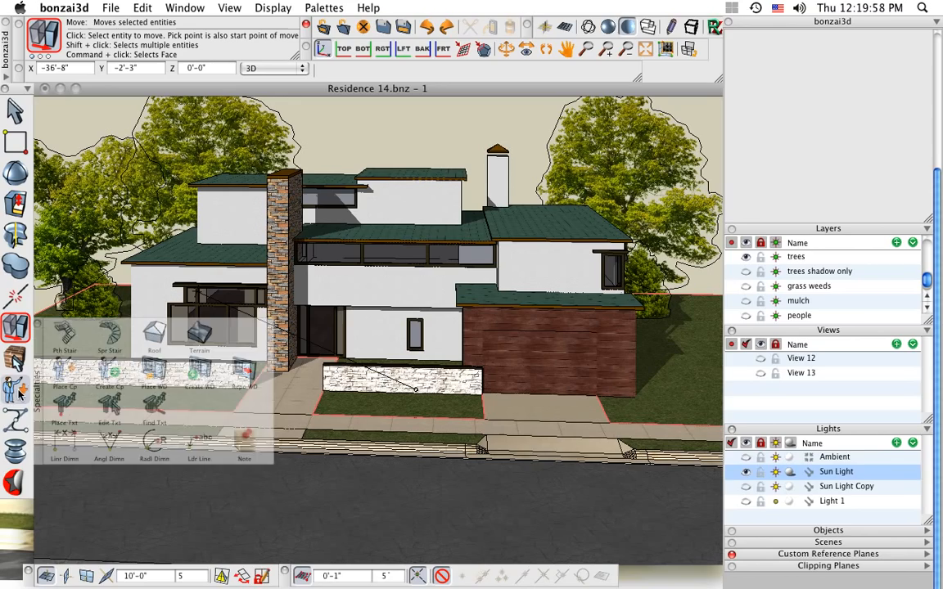
pyautogui.click(64, 370)
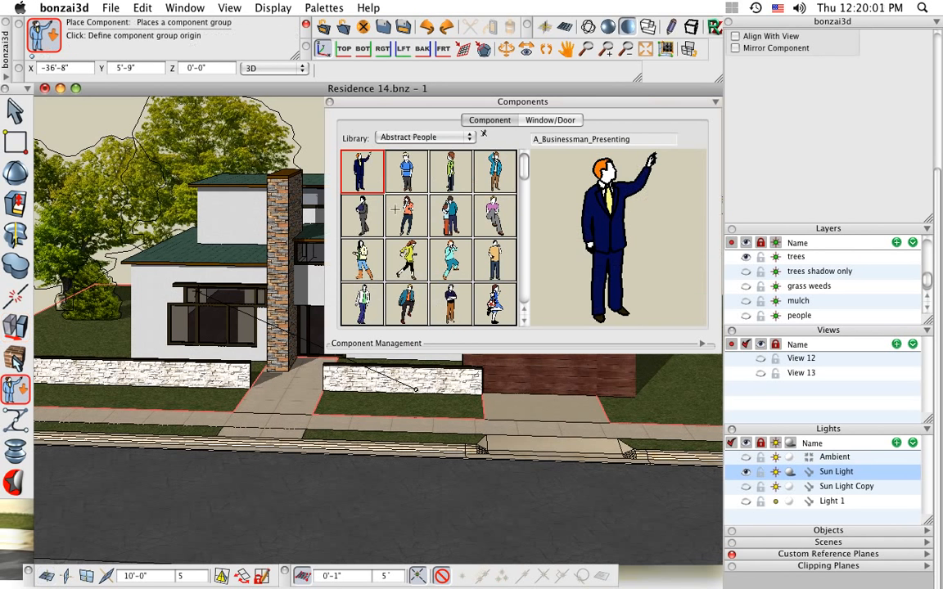
pyautogui.click(464, 139)
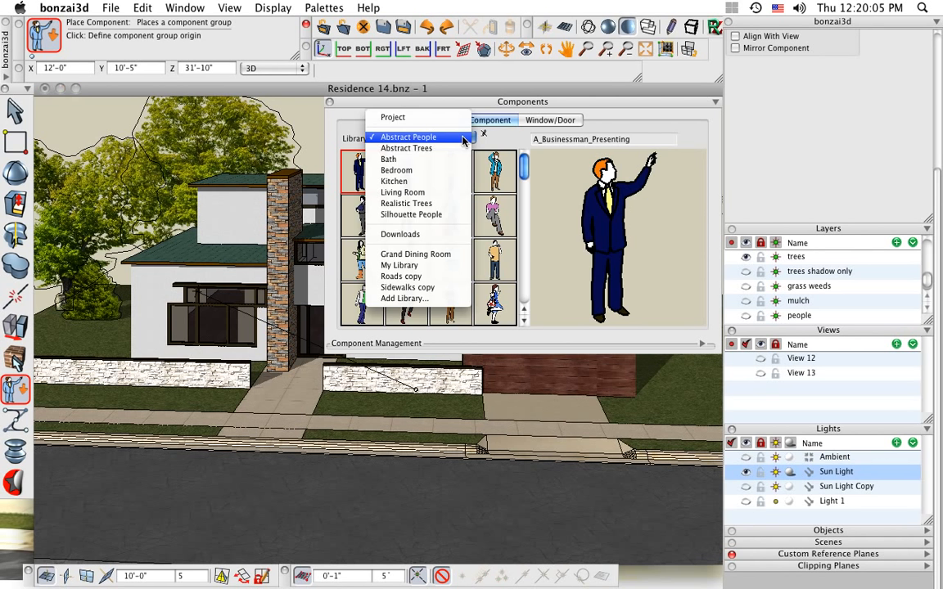
pyautogui.click(458, 148)
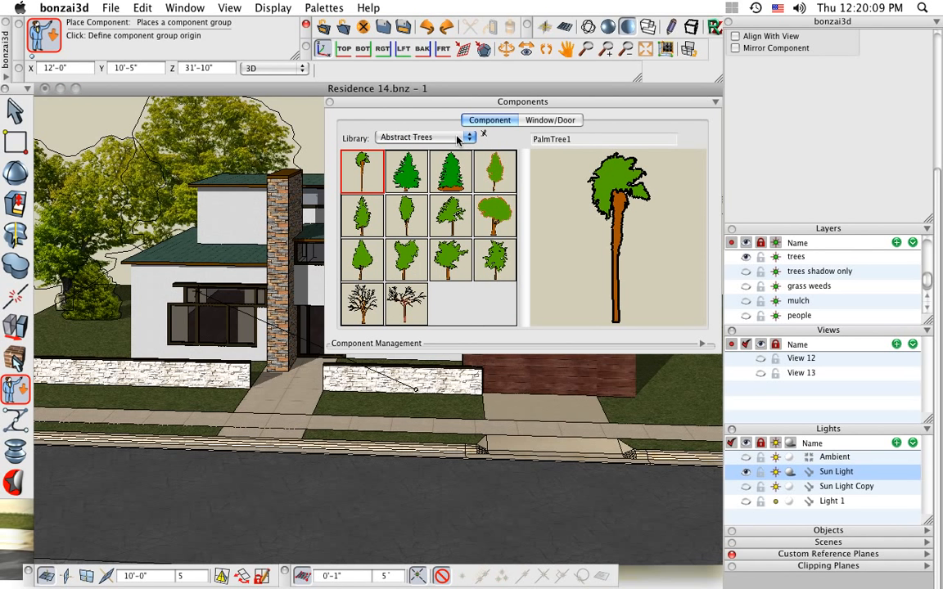
pyautogui.click(459, 140)
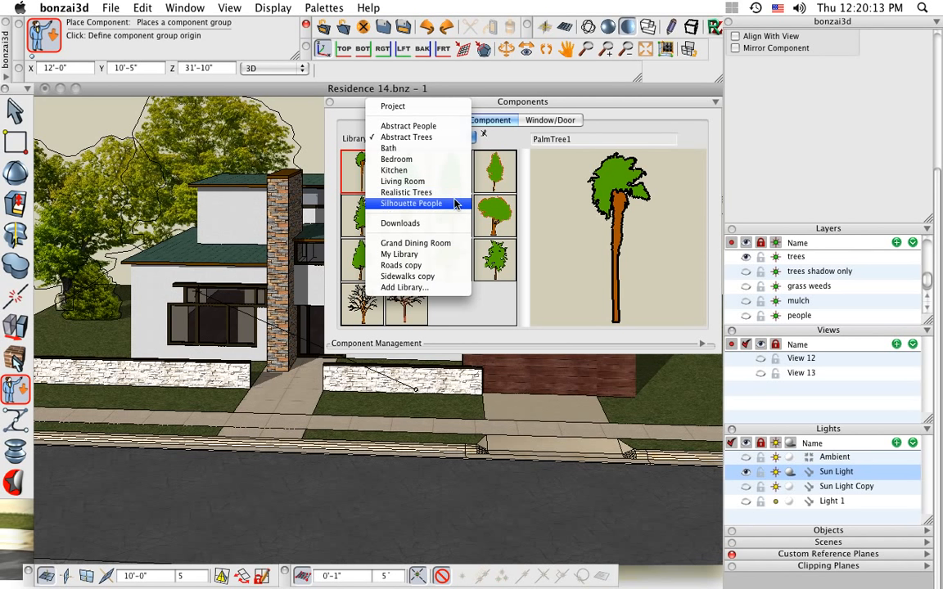
pyautogui.click(455, 197)
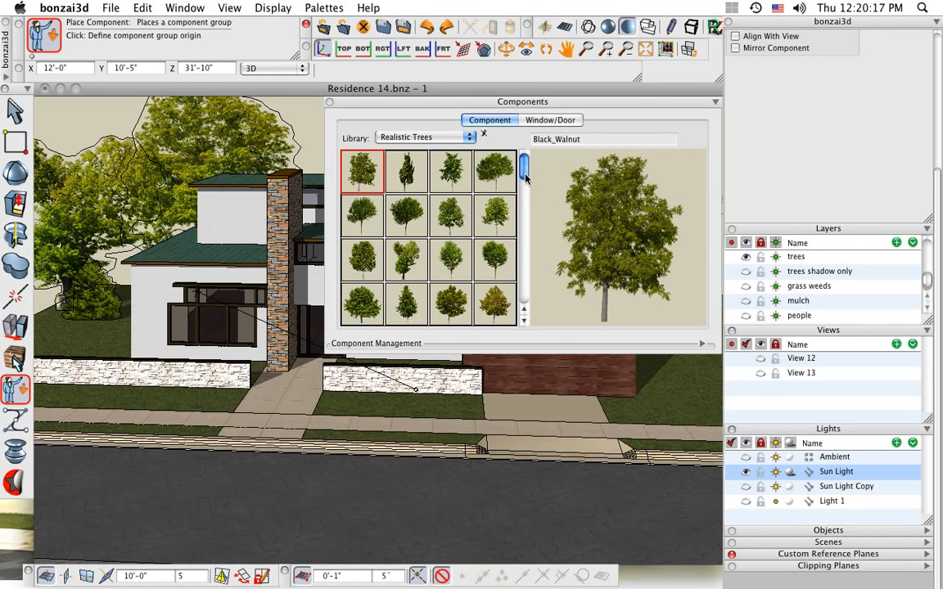
# Place a Sugar_Maple component on the front lawn before the living room windows, with Align With View enabled
pyautogui.moveTo(526, 178); pyautogui.dragTo(517, 291)
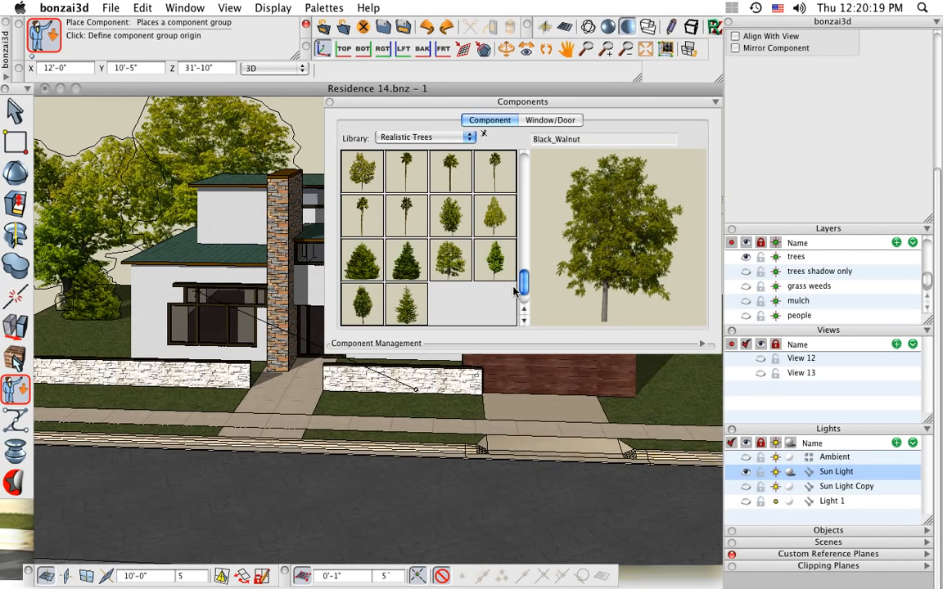
pyautogui.click(453, 262)
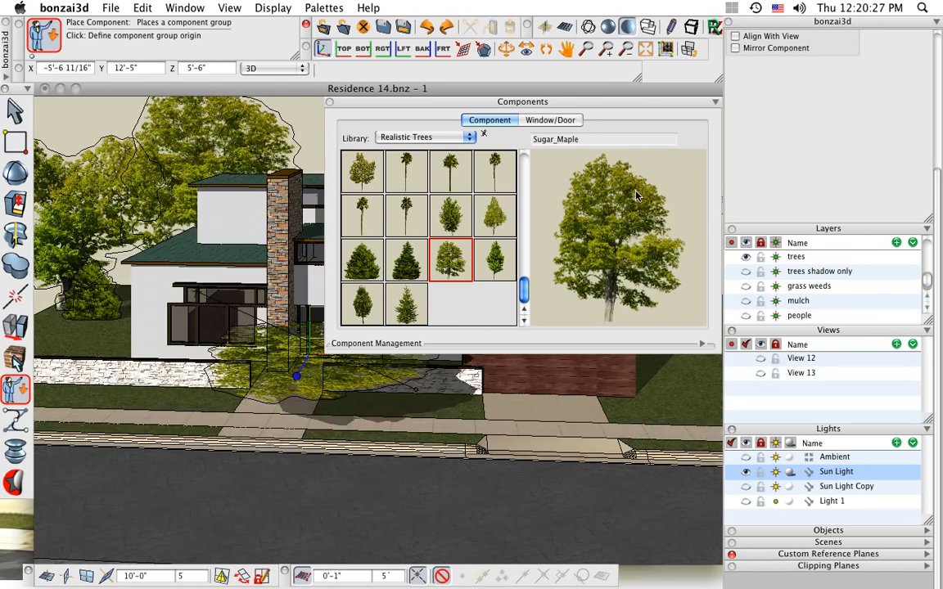
pyautogui.scroll(5, 846, 162)
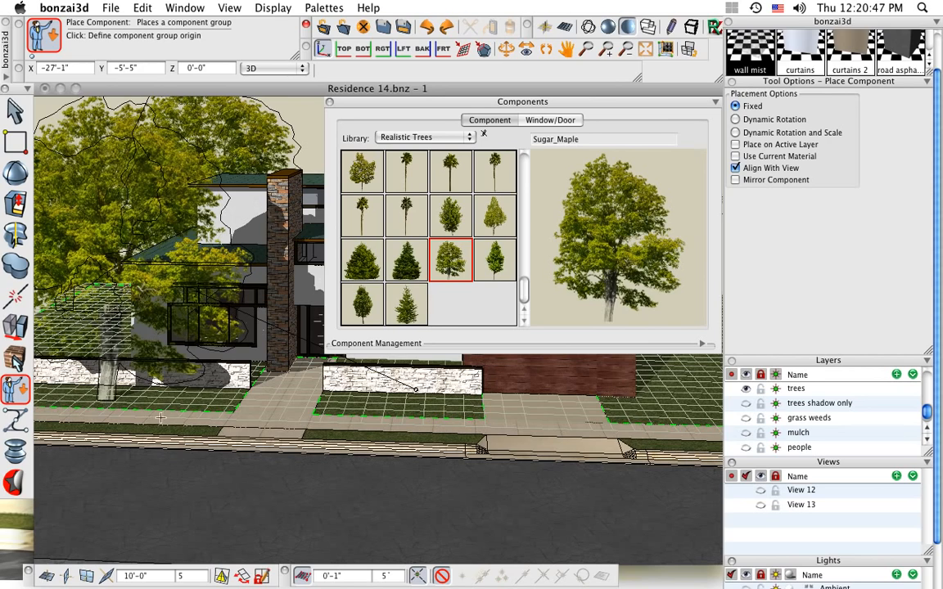
# Return to the Pick tool, close the Components library, and undo the Sugar_Maple placement on the front lawn
pyautogui.click(14, 111)
pyautogui.click(329, 102)
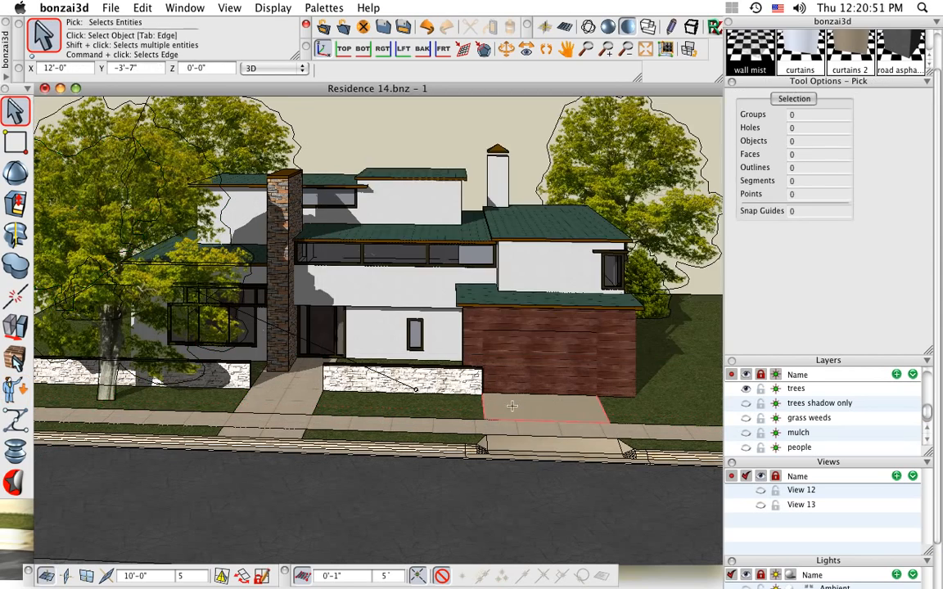
pyautogui.moveTo(462, 366); pyautogui.dragTo(384, 416, button='middle')
pyautogui.moveTo(383, 416); pyautogui.dragTo(483, 415)
pyautogui.press('space')
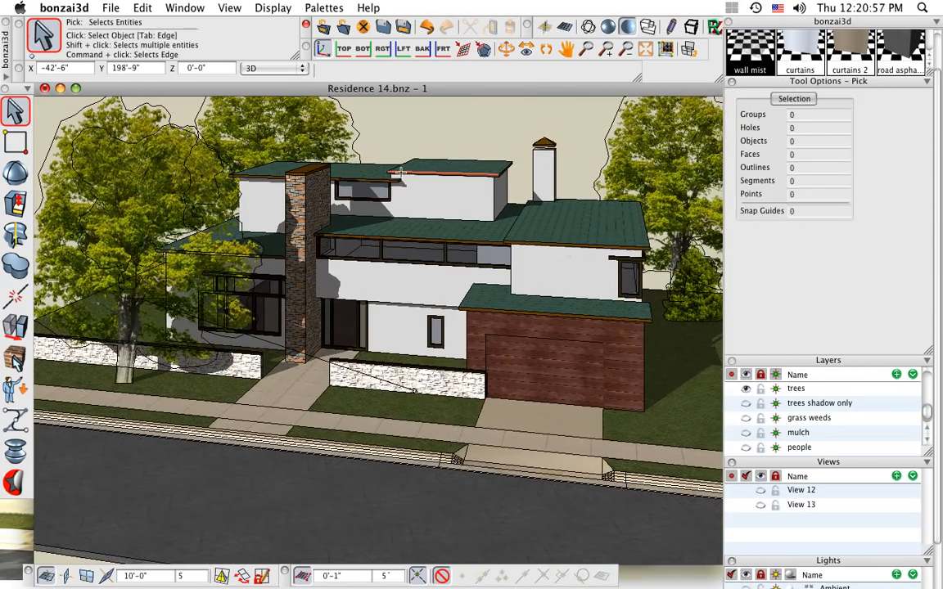
pyautogui.press('super+z')
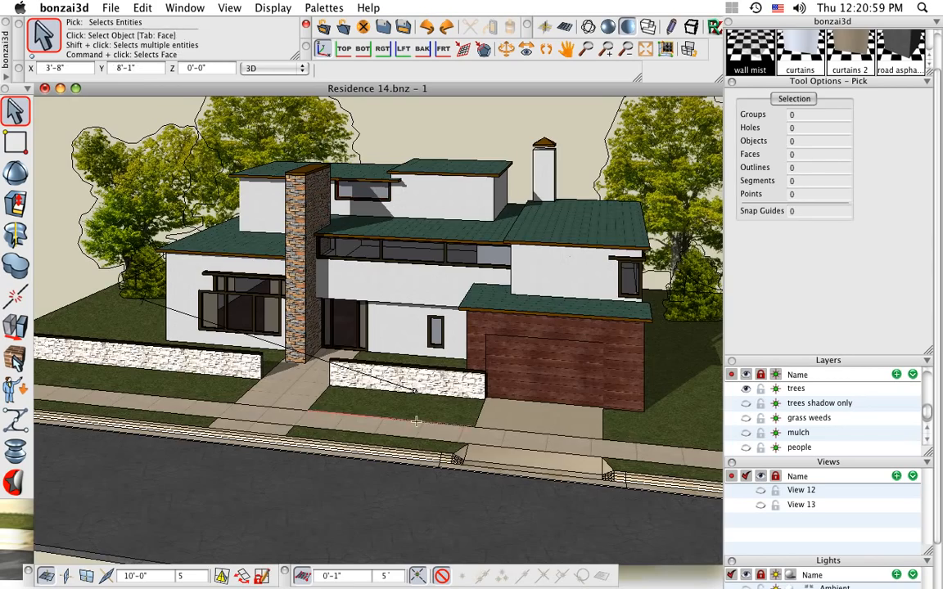
# Frame the front of the house and open the Display Options for the shaded view
pyautogui.moveTo(396, 406); pyautogui.dragTo(437, 382, button='middle')
pyautogui.scroll(2, 369, 293)
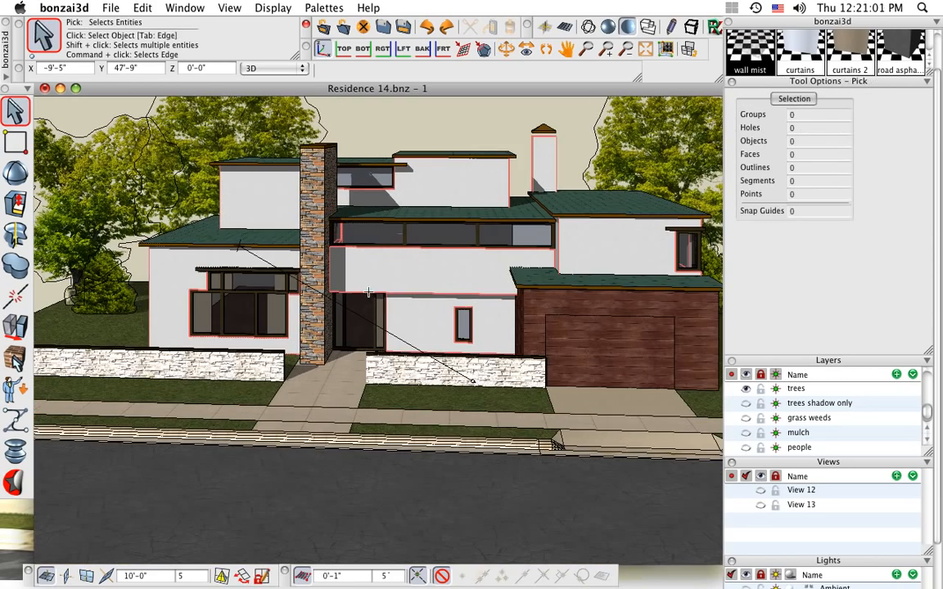
pyautogui.moveTo(439, 308); pyautogui.dragTo(416, 340, button='middle')
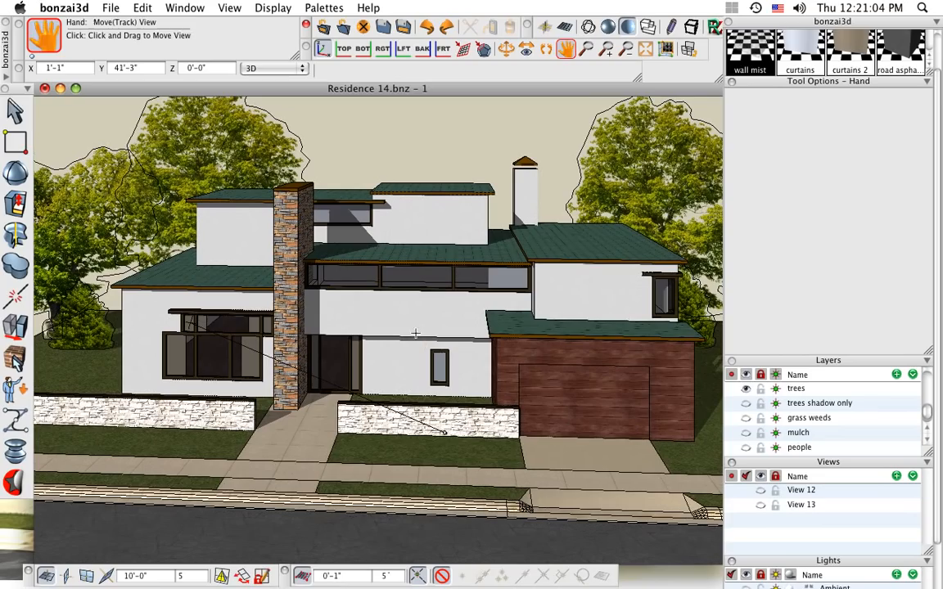
pyautogui.click(185, 8)
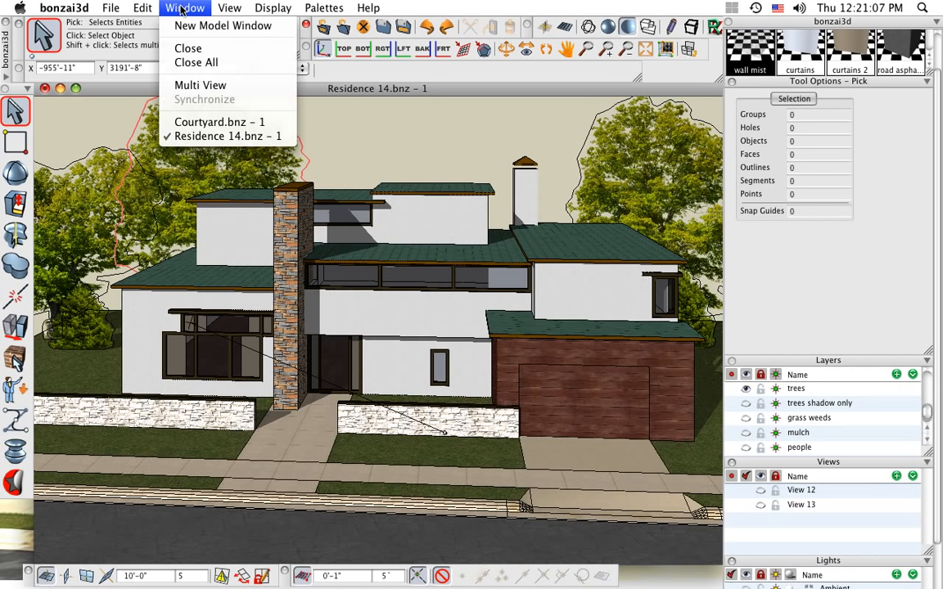
pyautogui.moveTo(266, 8)
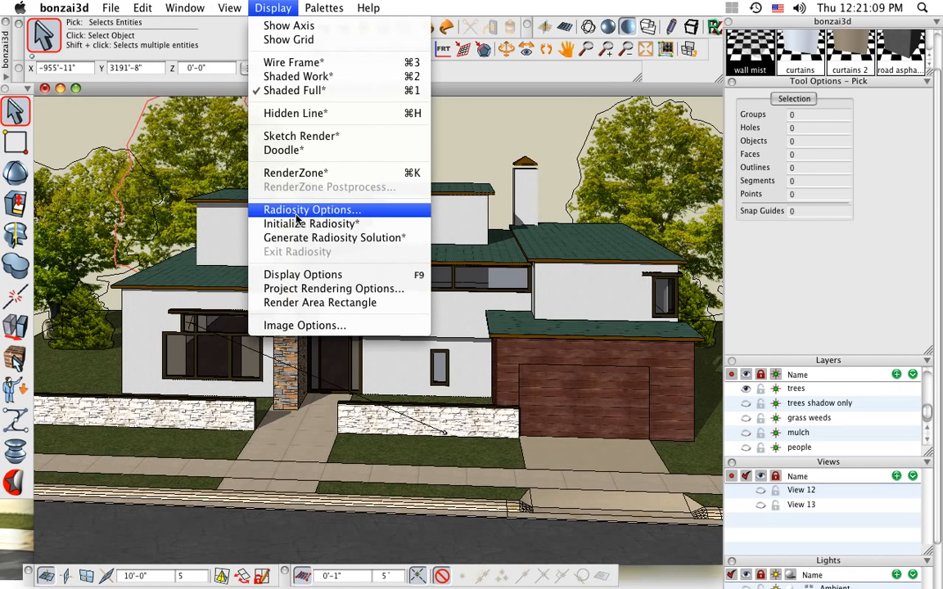
pyautogui.click(304, 275)
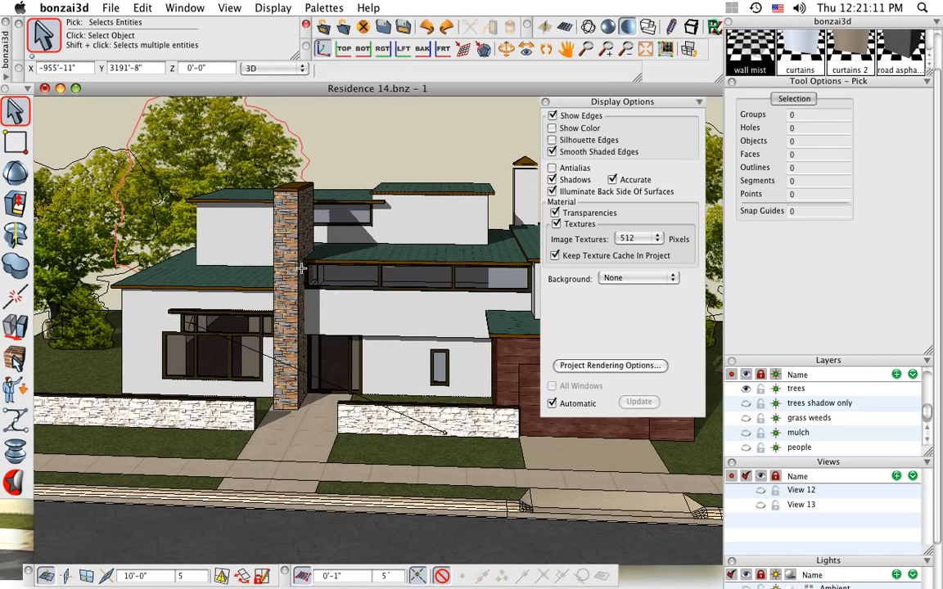
# Set the background to Cubic Image and examine it behind the house from a lower angle
pyautogui.click(637, 278)
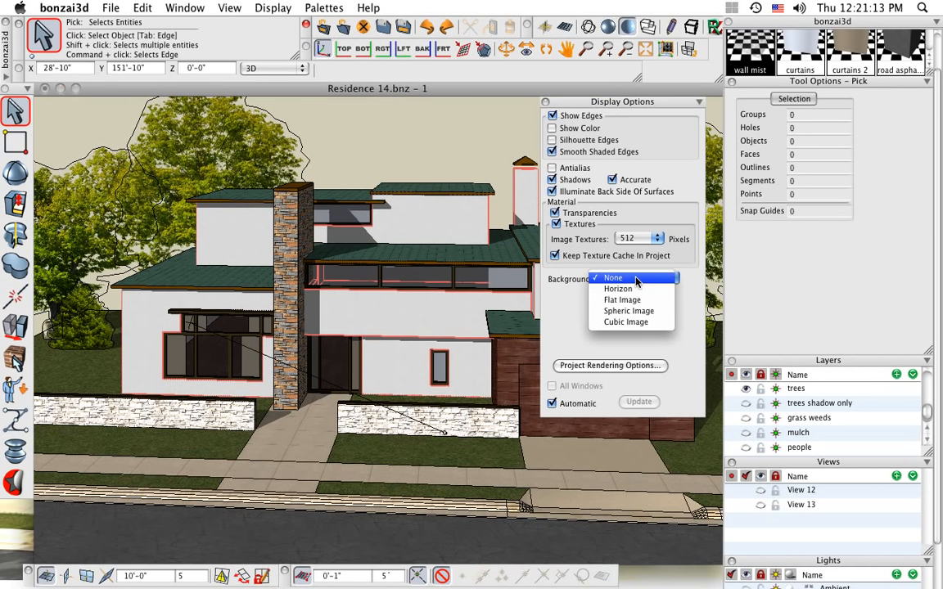
pyautogui.click(630, 322)
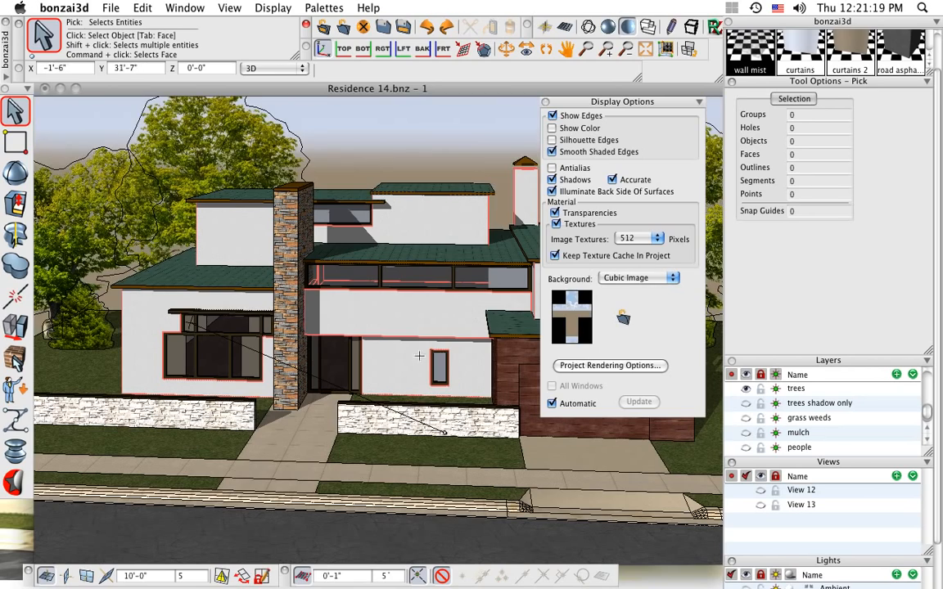
pyautogui.scroll(-1, 379, 328)
pyautogui.moveTo(453, 352); pyautogui.dragTo(423, 356, button='middle')
pyautogui.keyDown('shift'); pyautogui.moveTo(399, 307); pyautogui.dragTo(420, 337, button='middle'); pyautogui.keyUp('shift')
# Set the background to Flat Image, check the house against it from different angles, and close Display Options
pyautogui.click(643, 278)
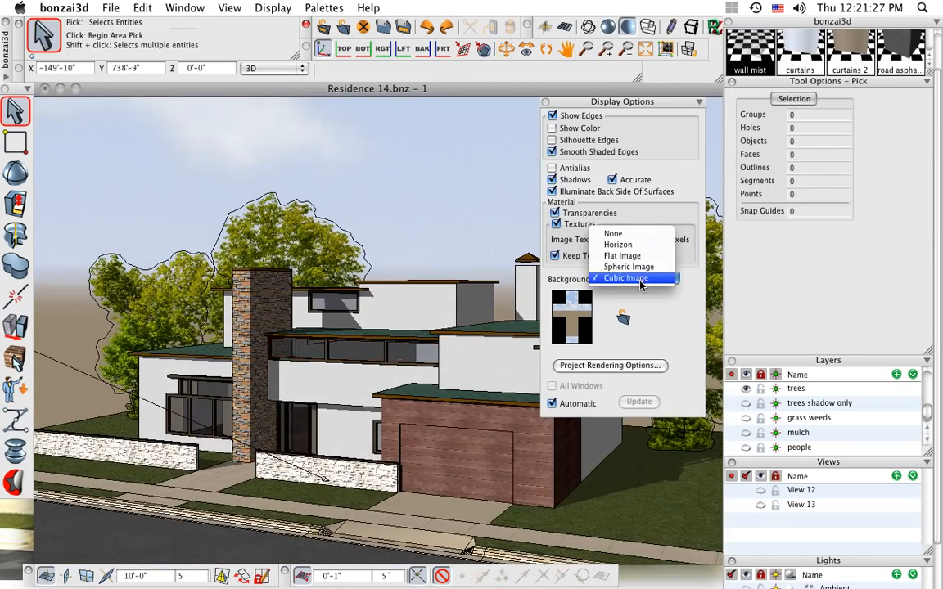
pyautogui.click(640, 256)
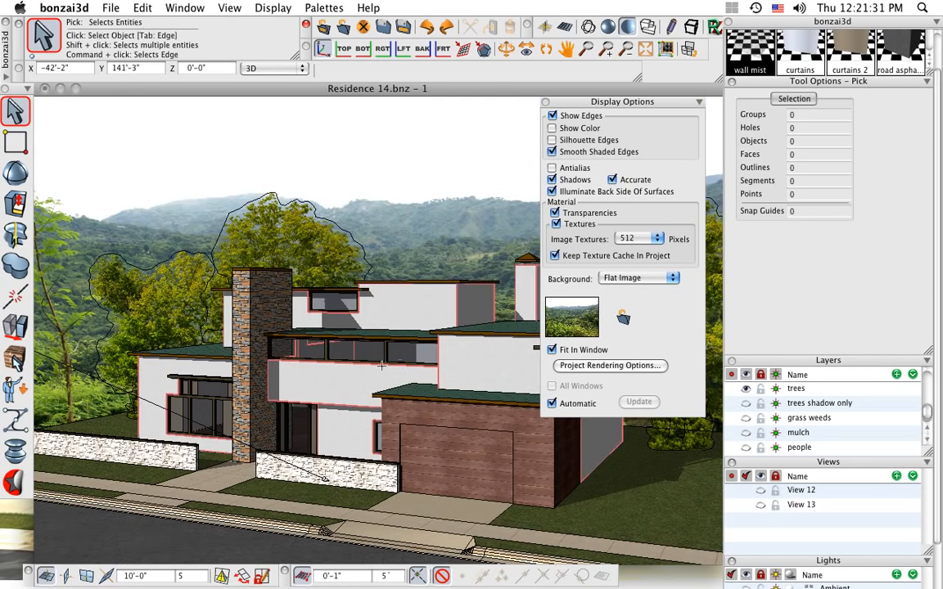
pyautogui.moveTo(319, 404); pyautogui.dragTo(445, 410, button='middle')
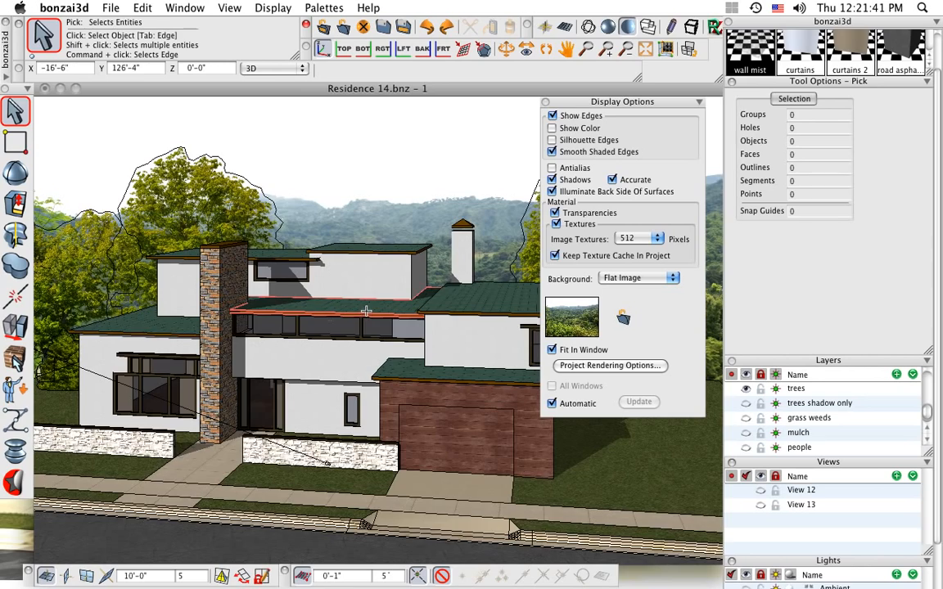
pyautogui.scroll(-1, 366, 311)
pyautogui.scroll(1, 366, 311)
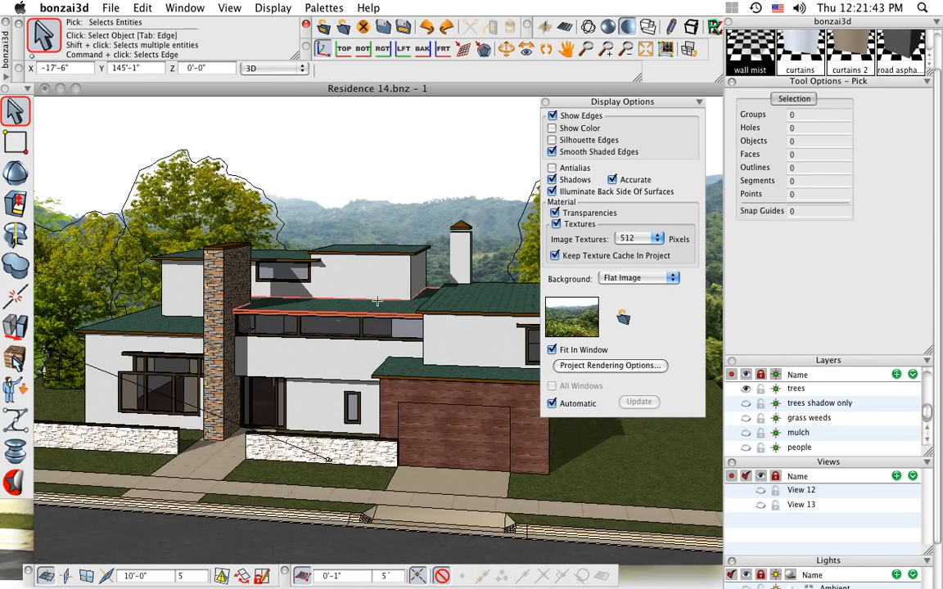
pyautogui.moveTo(377, 300); pyautogui.dragTo(382, 307, button='middle')
pyautogui.keyDown('shift'); pyautogui.moveTo(415, 275); pyautogui.dragTo(402, 293, button='middle'); pyautogui.keyUp('shift')
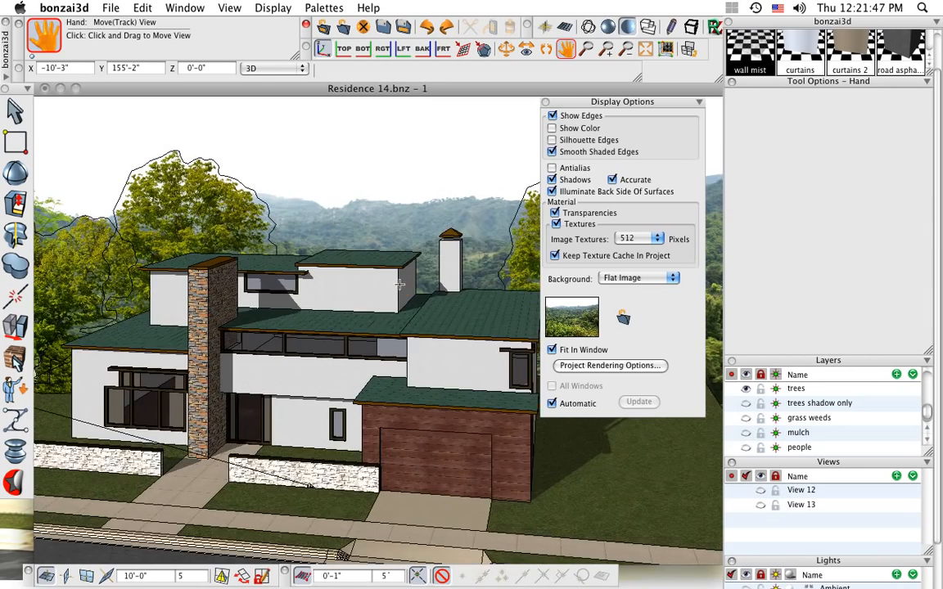
pyautogui.moveTo(440, 409); pyautogui.dragTo(445, 402, button='middle')
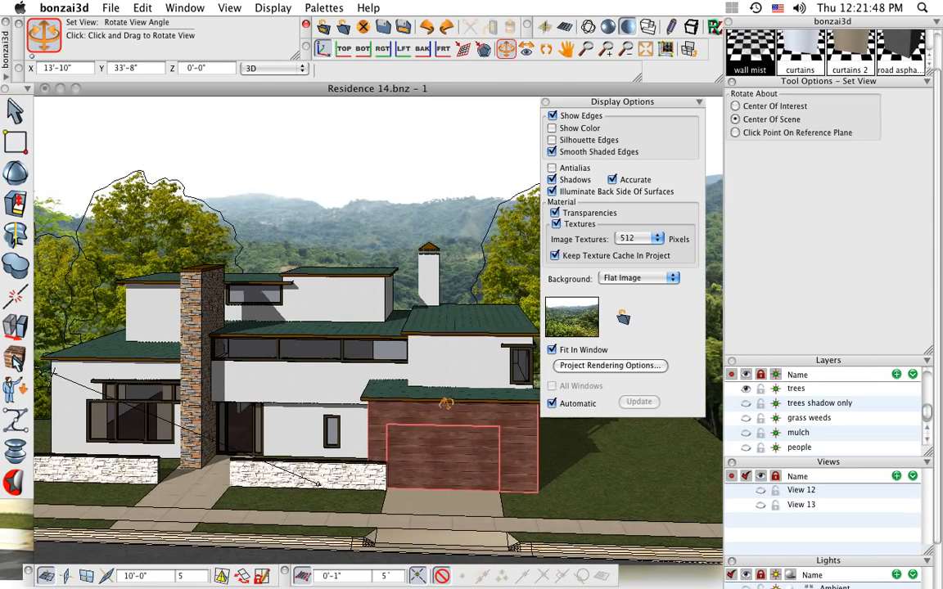
pyautogui.click(545, 103)
# Make View 13 the active view and switch to Adobe Reader
pyautogui.click(731, 505)
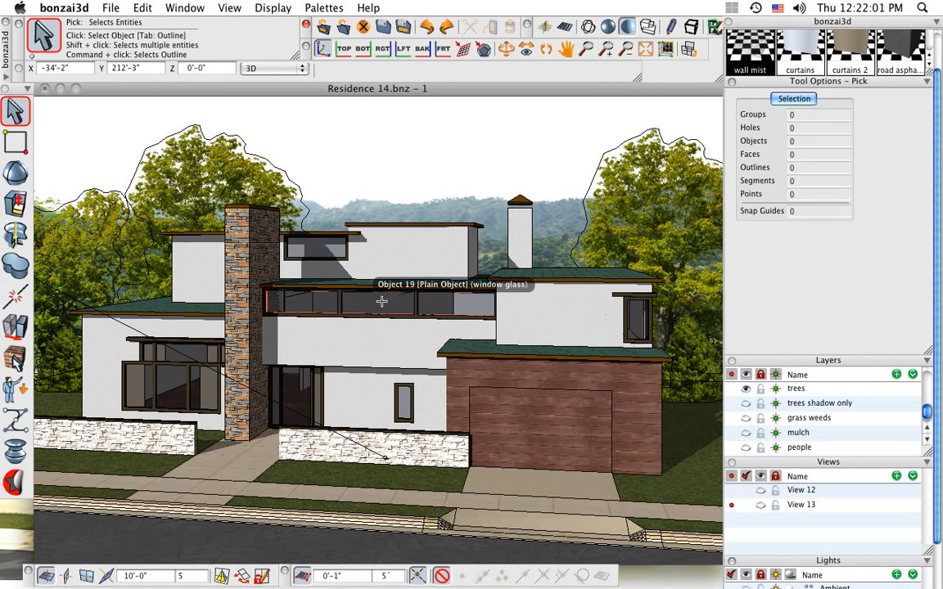
pyautogui.press('Tab')
pyautogui.press('super+Tab')
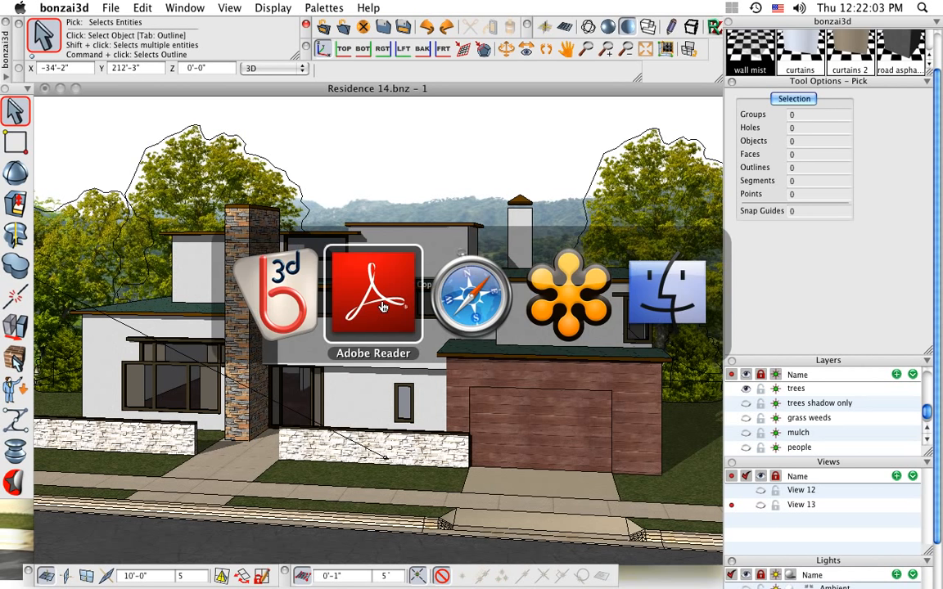